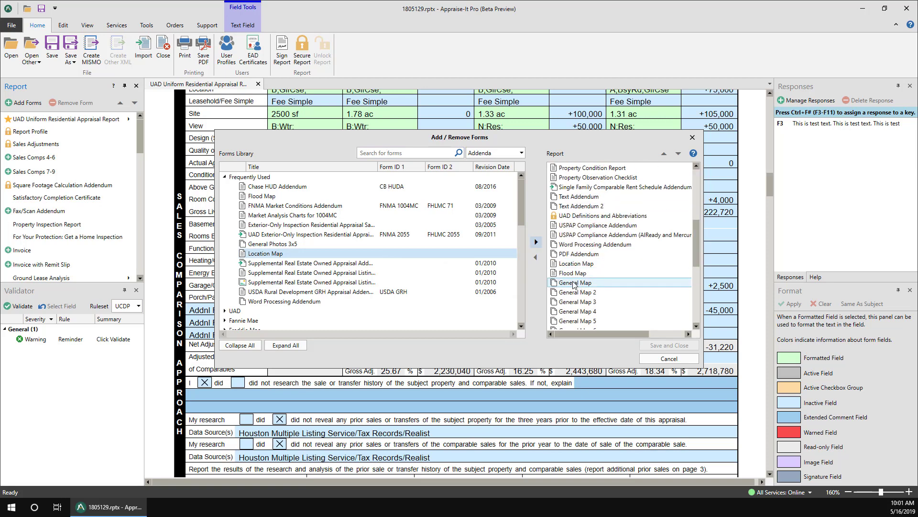
Step: Move Flood Map above Location Map in the report's form order and save the change
{"action": "left_click", "coordinate": [652, 273]}
{"action": "left_click", "coordinate": [664, 154]}
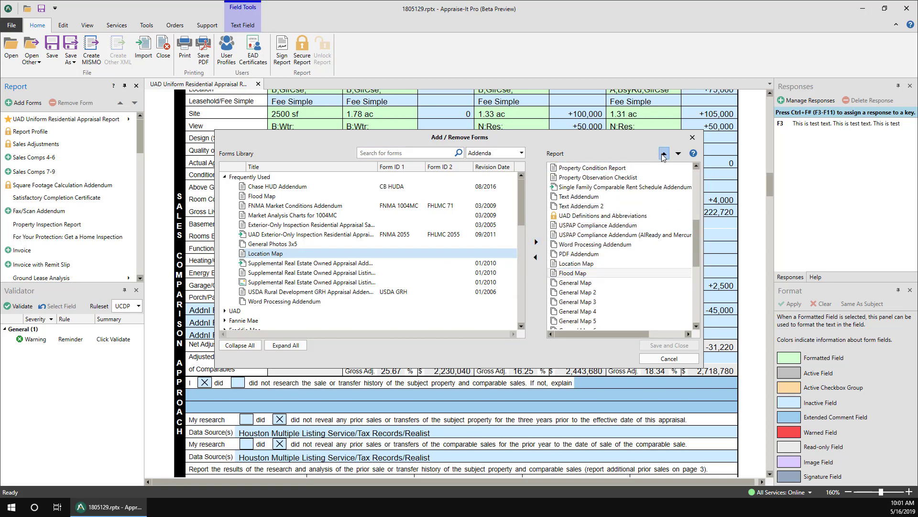
{"action": "left_click", "coordinate": [659, 345]}
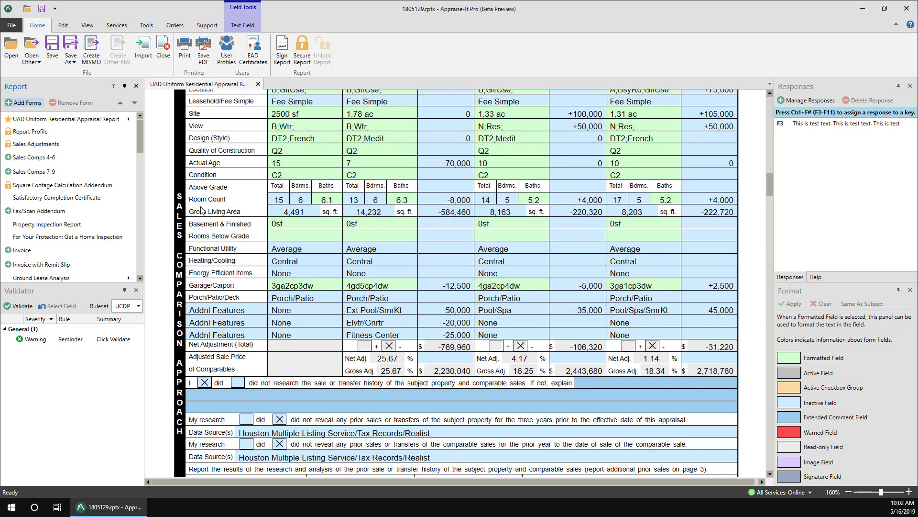
Step: Add a Sales Comps 10-12 page after Sales Comps 4-6 and scroll down the form list
{"action": "left_click", "coordinate": [8, 158]}
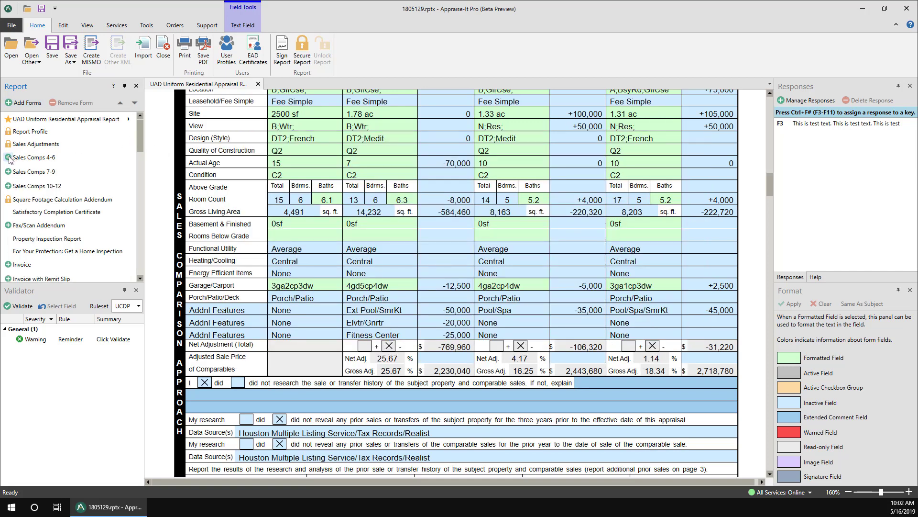
{"action": "scroll", "coordinate": [139, 155], "scroll_direction": "down", "scroll_amount": 1}
{"action": "left_click_drag", "start_coordinate": [138, 152], "coordinate": [138, 180]}
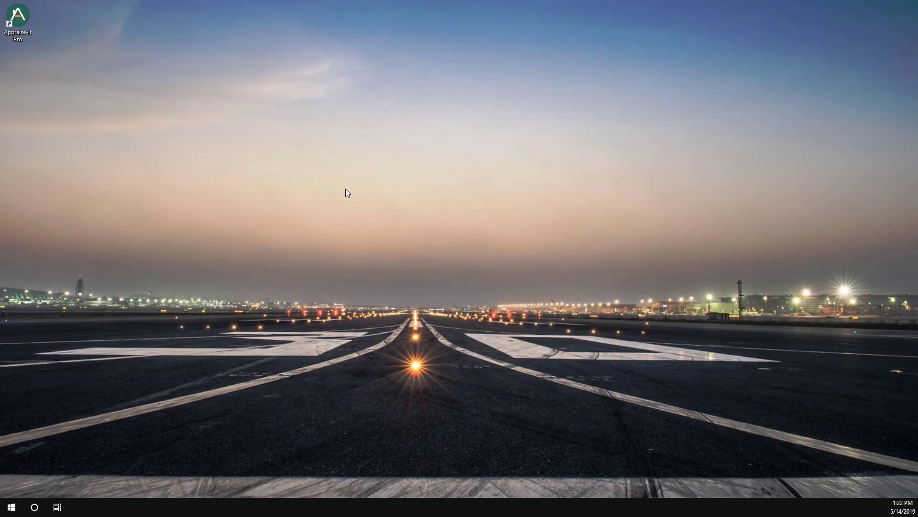
Step: Launch Appraise-It Pro from its desktop shortcut
{"action": "double_click", "coordinate": [28, 33]}
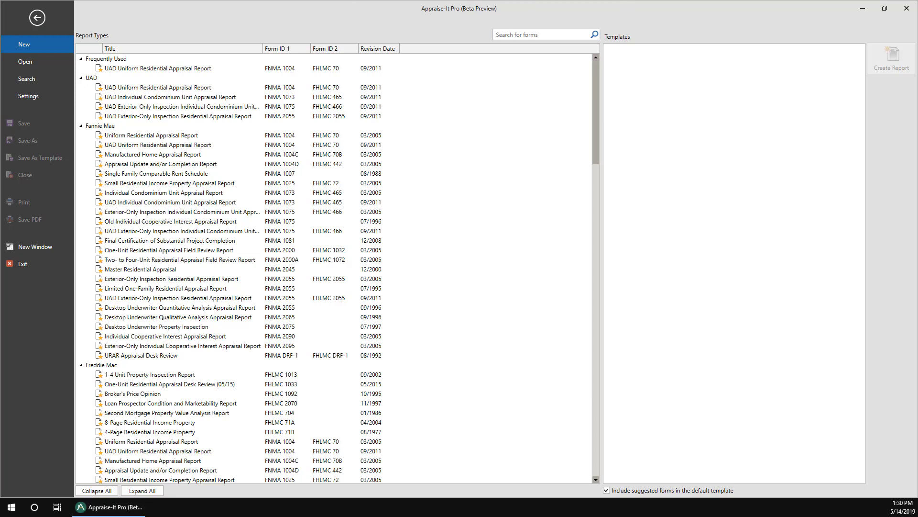
Step: Select the UAD Uniform Residential Appraisal Report with the West Asheville template, then go to the Open page
{"action": "left_click", "coordinate": [153, 68]}
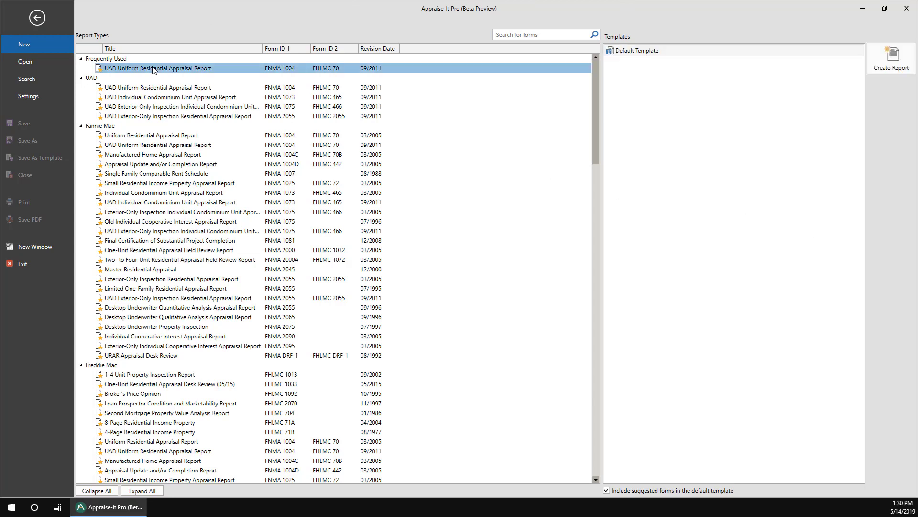
{"action": "left_click", "coordinate": [632, 91]}
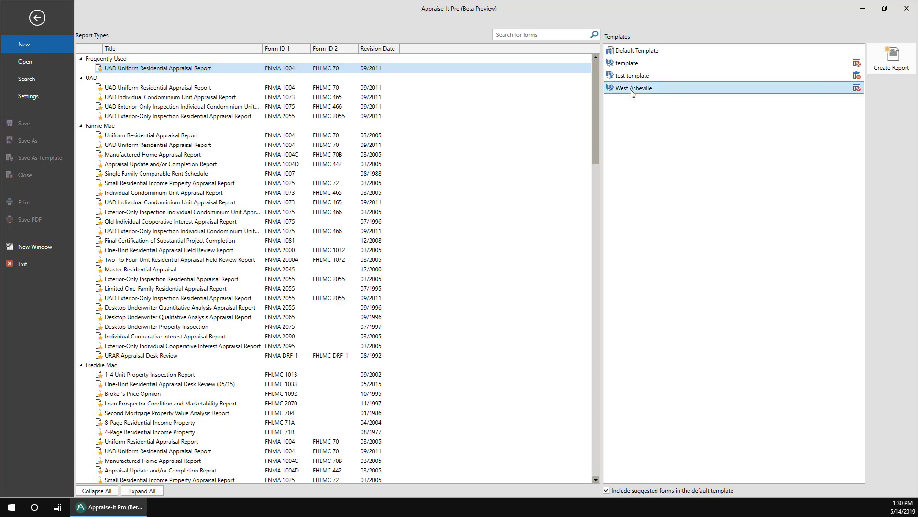
{"action": "left_click", "coordinate": [34, 60]}
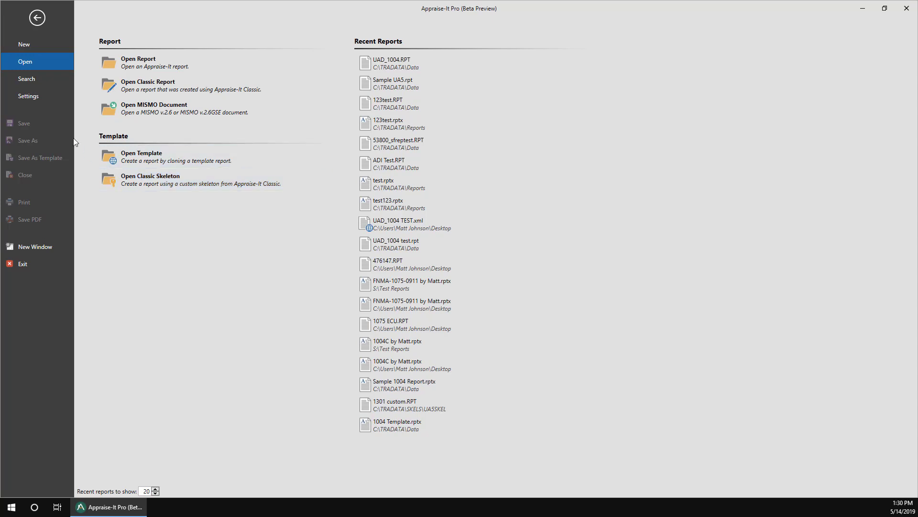
Step: Search saved reports with the State criterion set to North Carolina, then go to Settings
{"action": "left_click", "coordinate": [30, 79]}
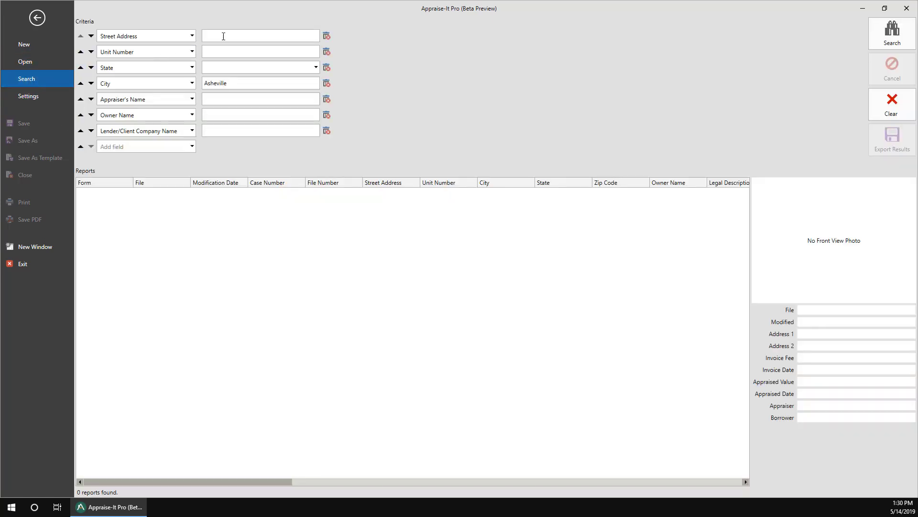
{"action": "left_click", "coordinate": [238, 68]}
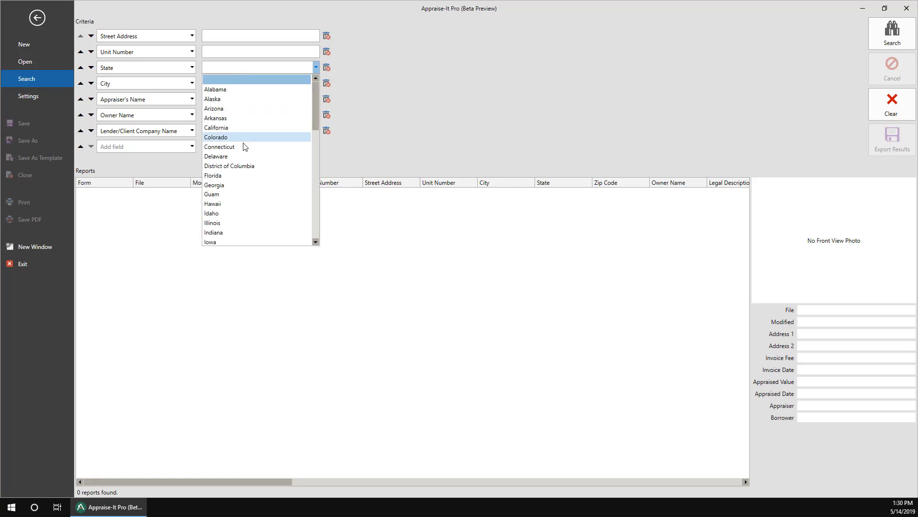
{"action": "scroll", "coordinate": [244, 143], "scroll_direction": "down", "scroll_amount": 5}
{"action": "scroll", "coordinate": [246, 159], "scroll_direction": "down", "scroll_amount": 8}
{"action": "scroll", "coordinate": [247, 160], "scroll_direction": "up", "scroll_amount": 1}
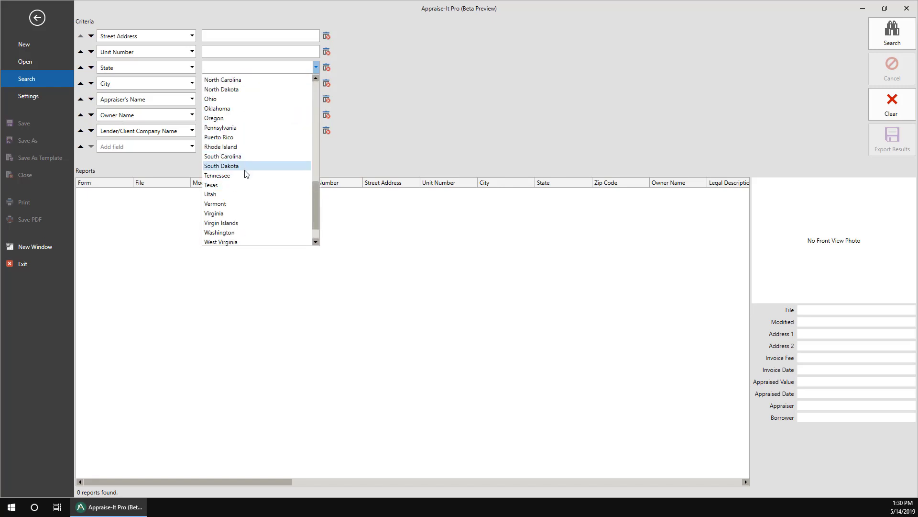
{"action": "left_click", "coordinate": [293, 81]}
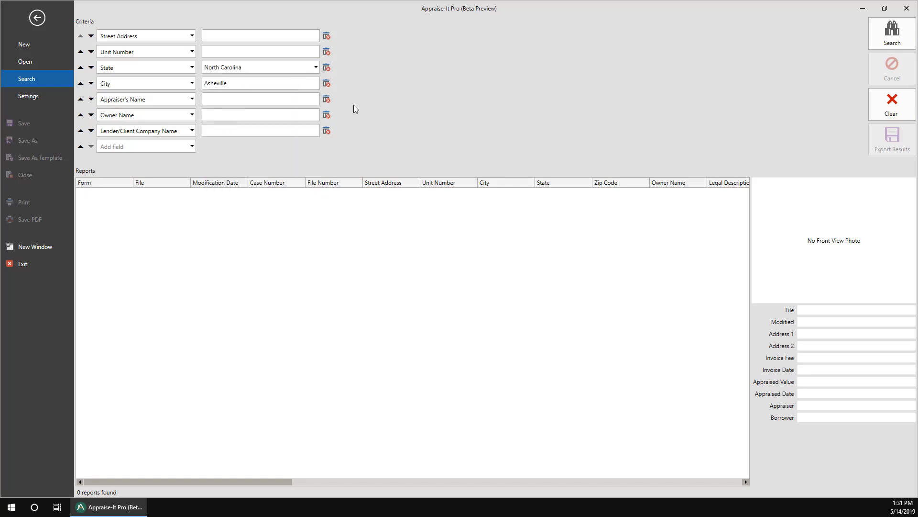
{"action": "left_click", "coordinate": [880, 33]}
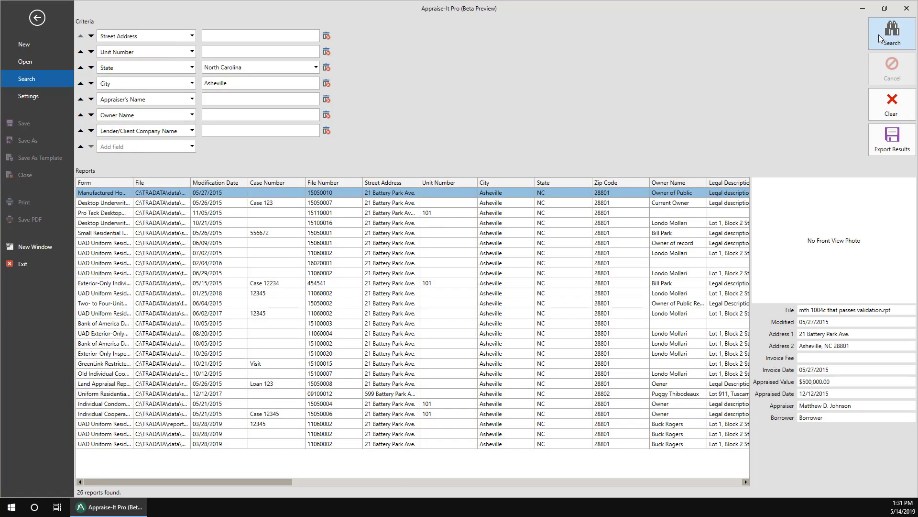
{"action": "left_click", "coordinate": [26, 101]}
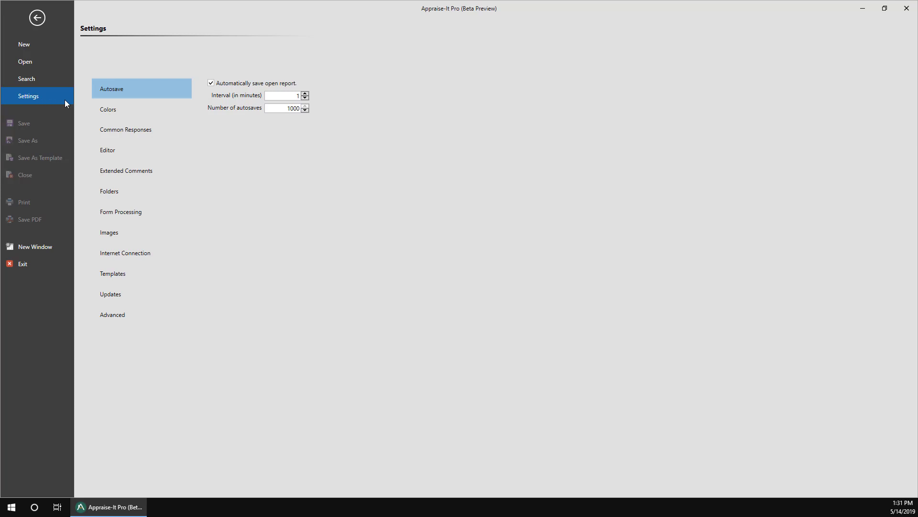
Step: Review the Colors, Common Responses and Editor settings, then return to the main window
{"action": "left_click", "coordinate": [112, 110]}
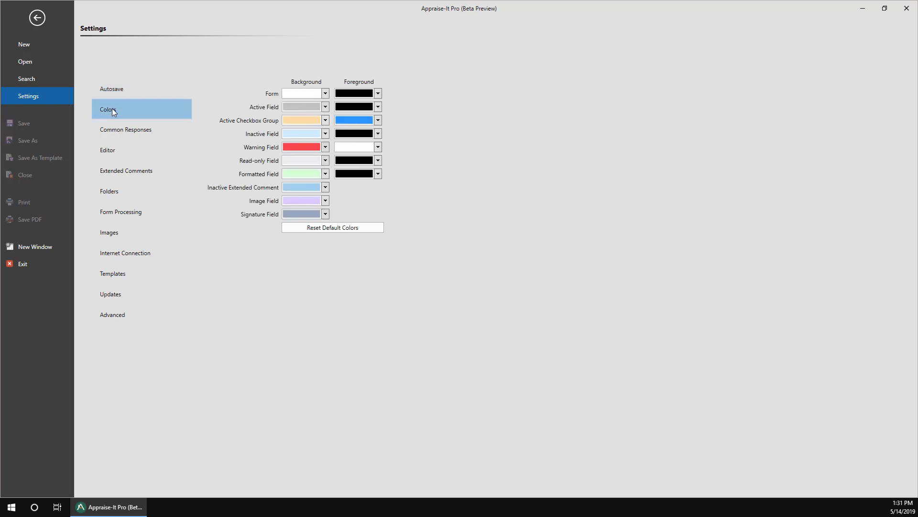
{"action": "left_click", "coordinate": [110, 135]}
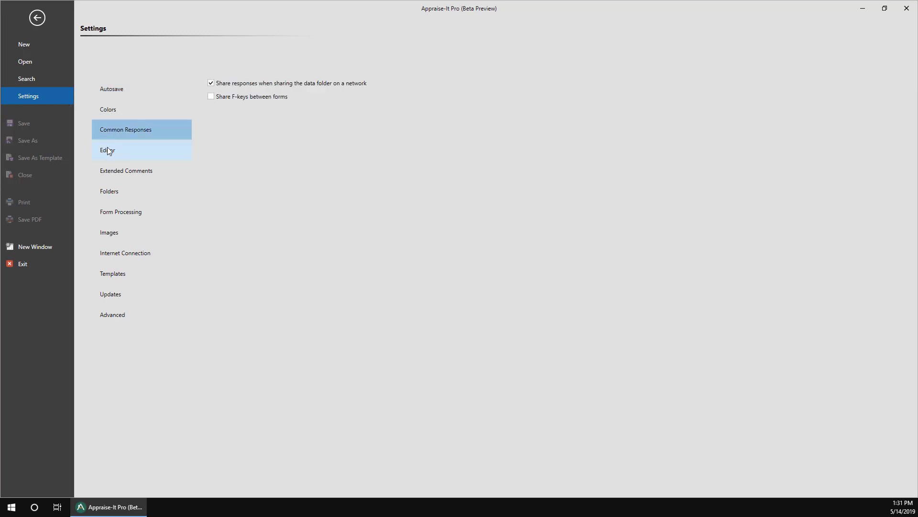
{"action": "left_click", "coordinate": [108, 147]}
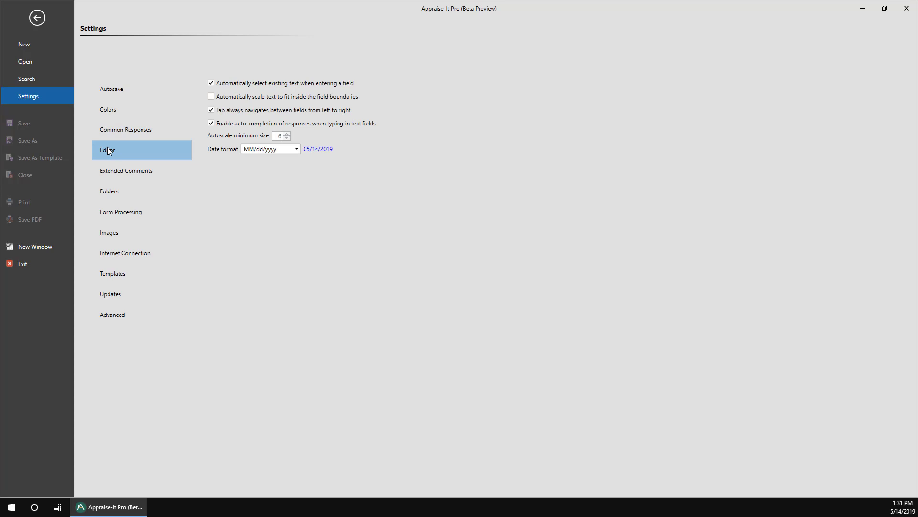
{"action": "left_click", "coordinate": [37, 18]}
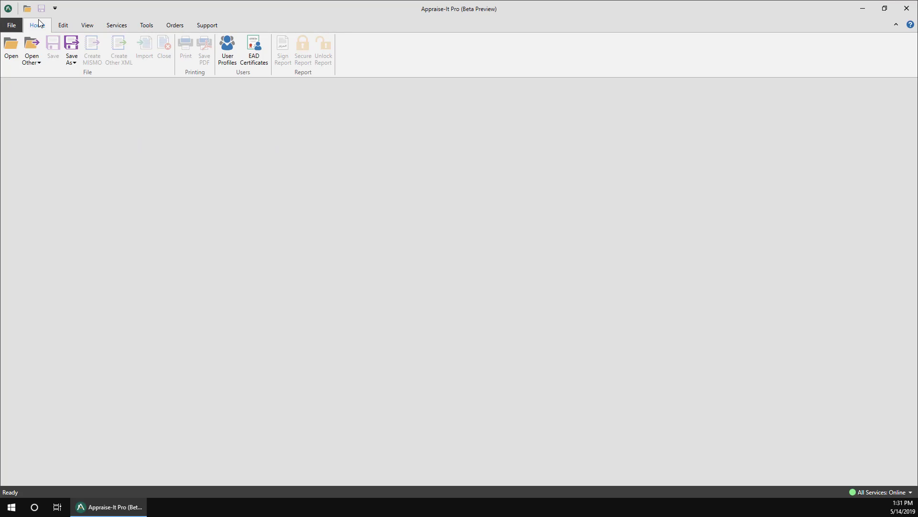
Step: Browse the Edit, View, Home and Support ribbon tabs in turn
{"action": "left_click", "coordinate": [62, 26]}
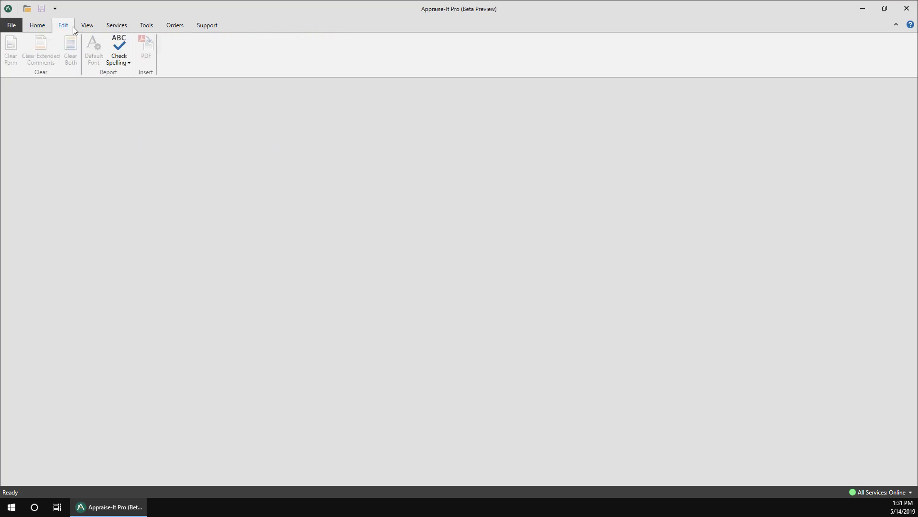
{"action": "left_click", "coordinate": [86, 28]}
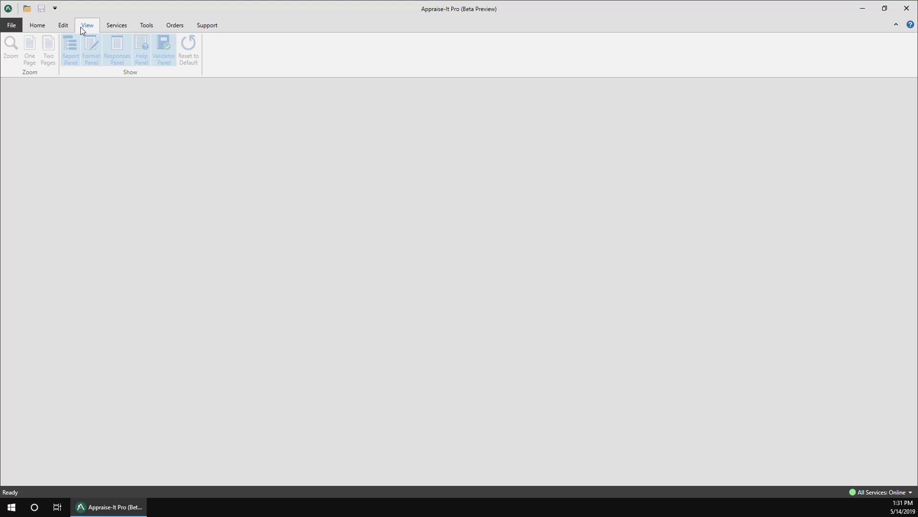
{"action": "left_click", "coordinate": [34, 29]}
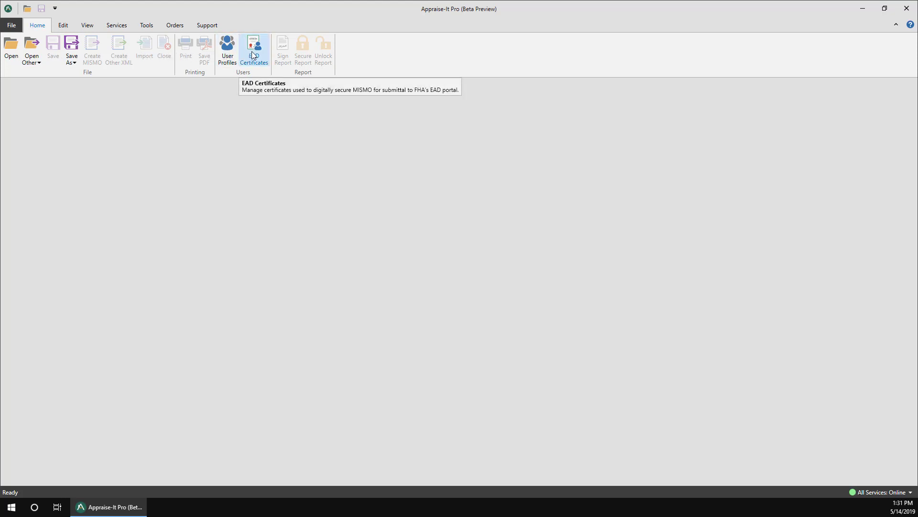
{"action": "left_click", "coordinate": [206, 24]}
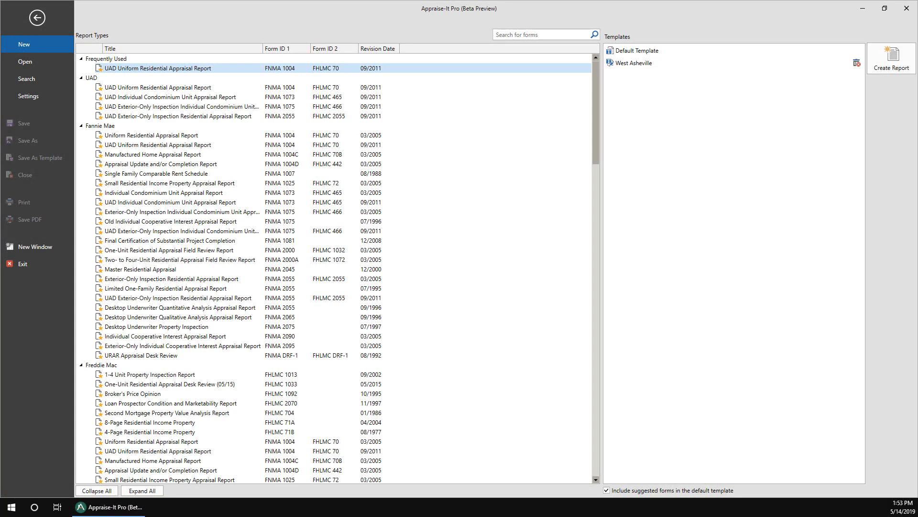
Step: Select the Default Template and West Asheville templates, then go to the Open page
{"action": "left_click", "coordinate": [640, 55]}
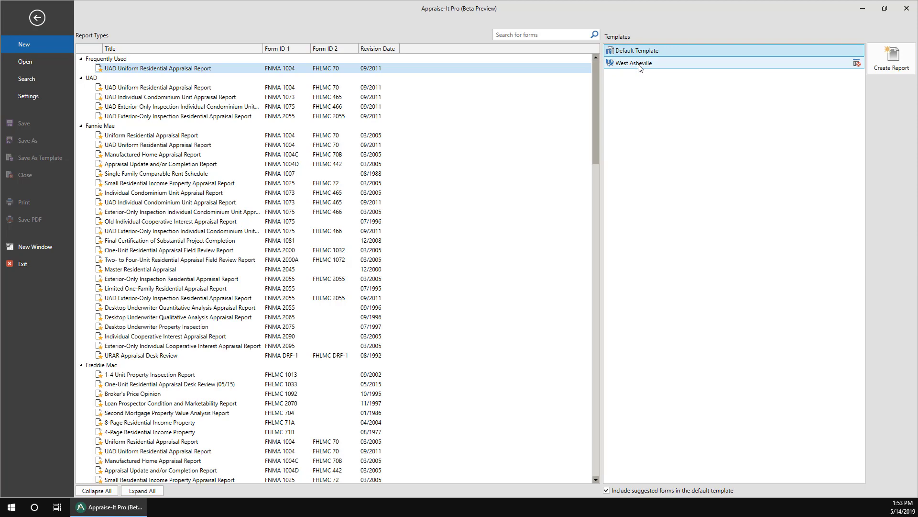
{"action": "left_click", "coordinate": [639, 64]}
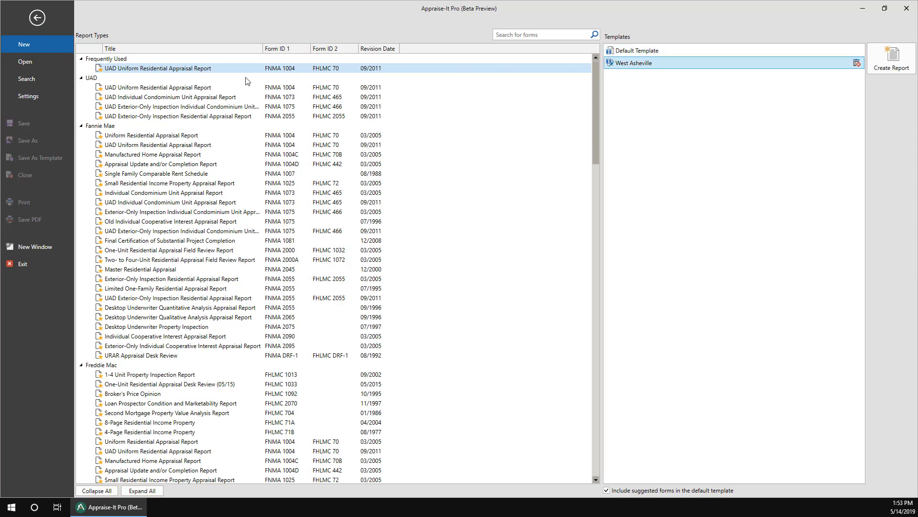
{"action": "left_click", "coordinate": [42, 62]}
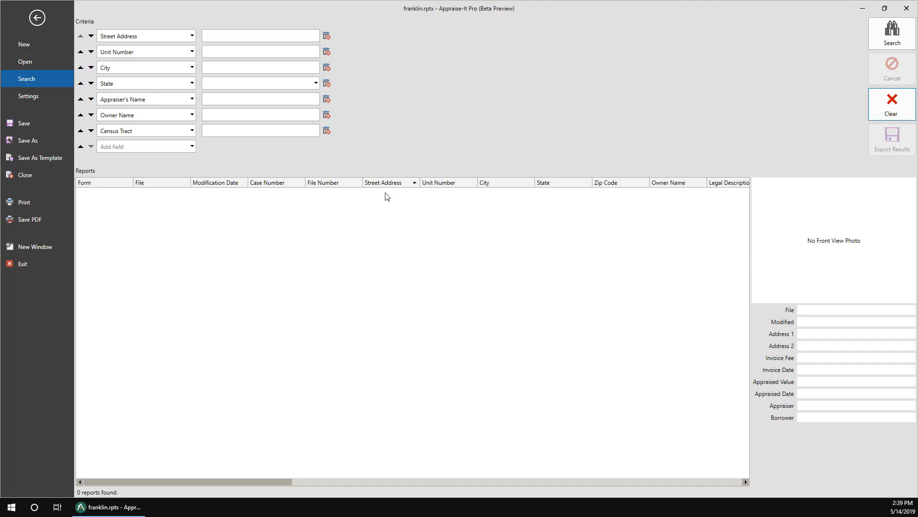
Step: Add the City search criterion and enter Franklin
{"action": "left_click", "coordinate": [192, 146]}
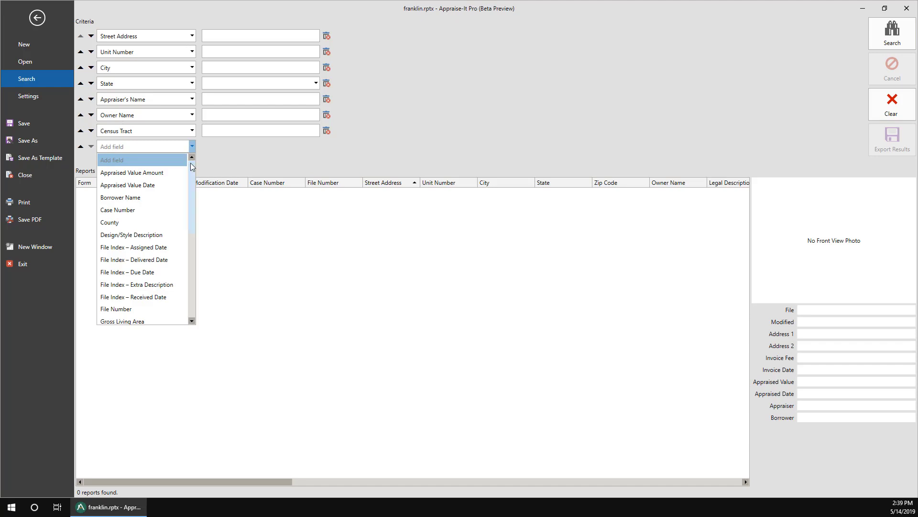
{"action": "left_click_drag", "start_coordinate": [193, 186], "coordinate": [193, 210]}
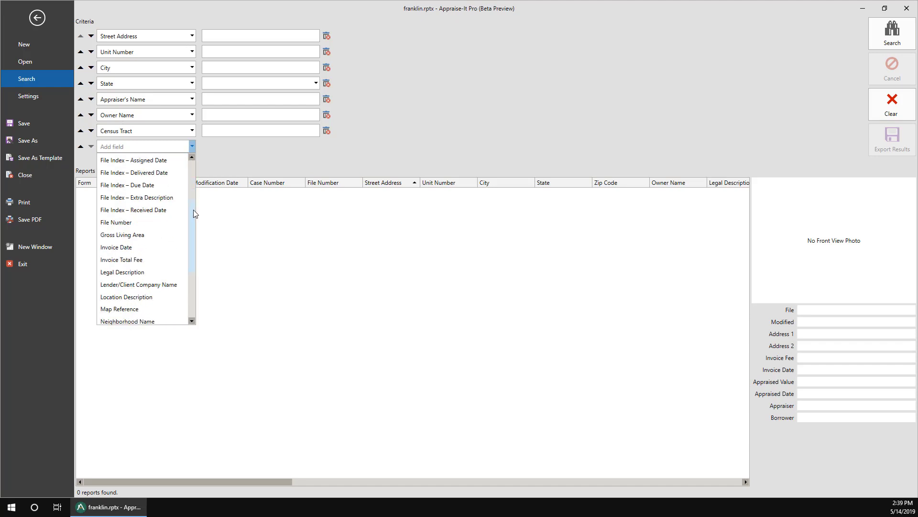
{"action": "left_click", "coordinate": [217, 159]}
{"action": "left_click", "coordinate": [234, 69]}
{"action": "type", "text": "Fr"}
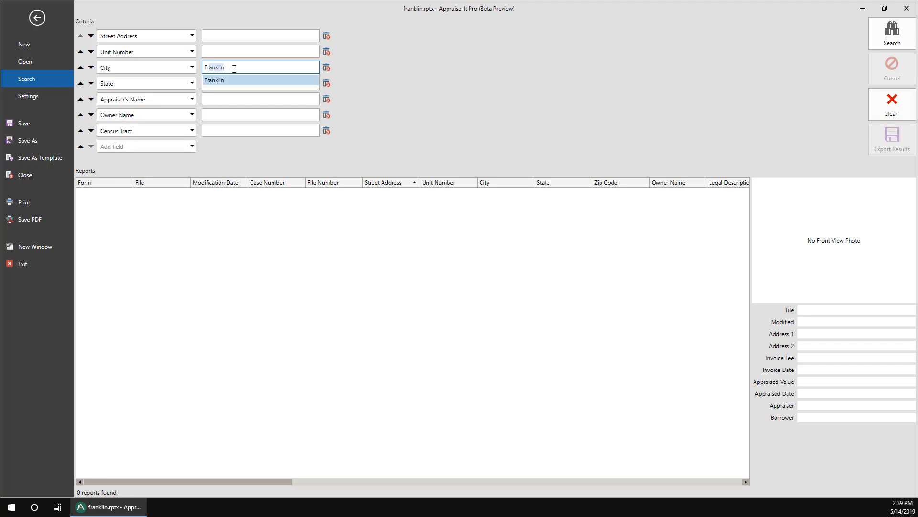
{"action": "type", "text": "anklin"}
{"action": "left_click", "coordinate": [880, 28]}
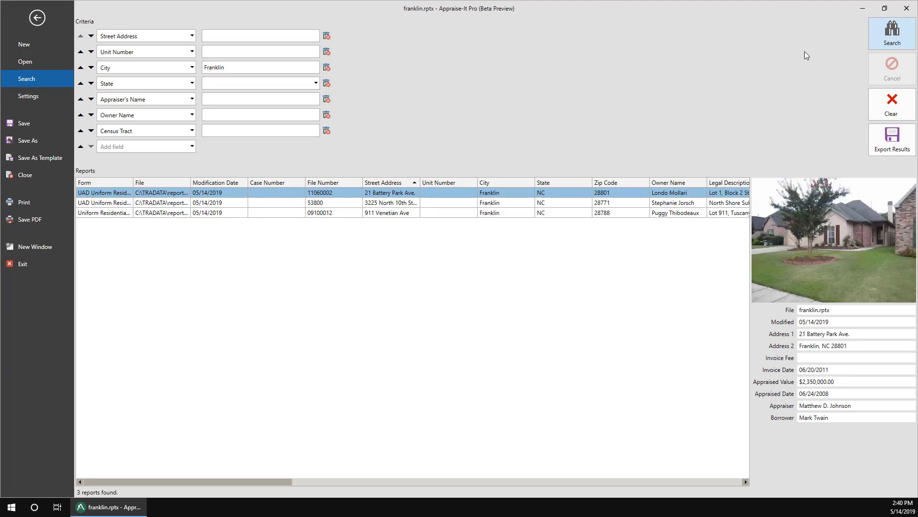
{"action": "left_click", "coordinate": [389, 183]}
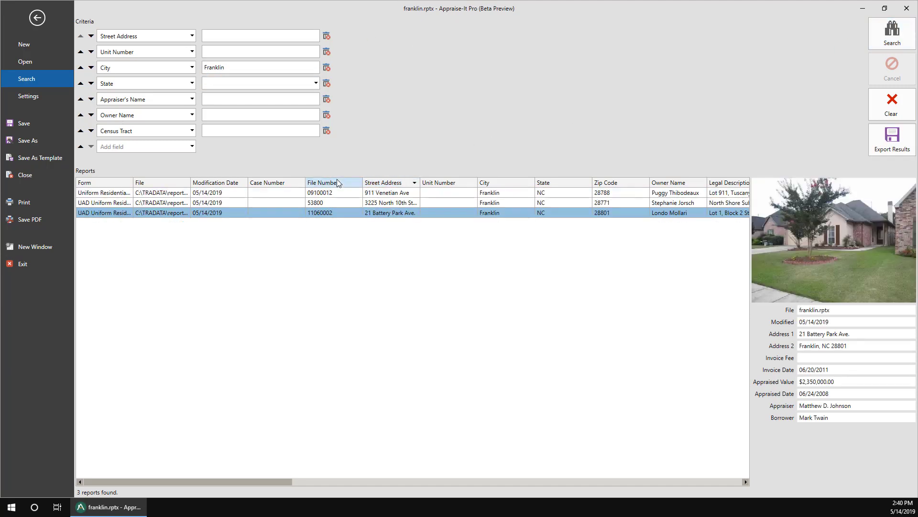
{"action": "left_click", "coordinate": [229, 184]}
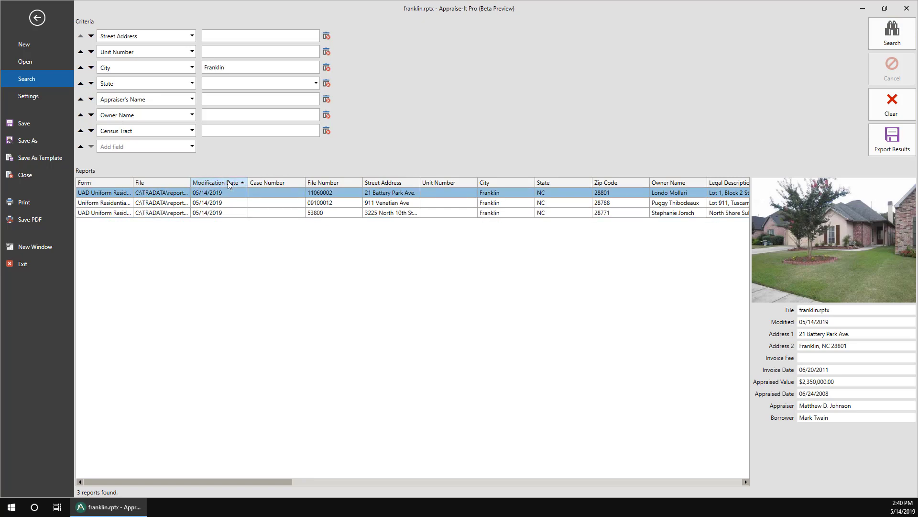
{"action": "right_click", "coordinate": [204, 194]}
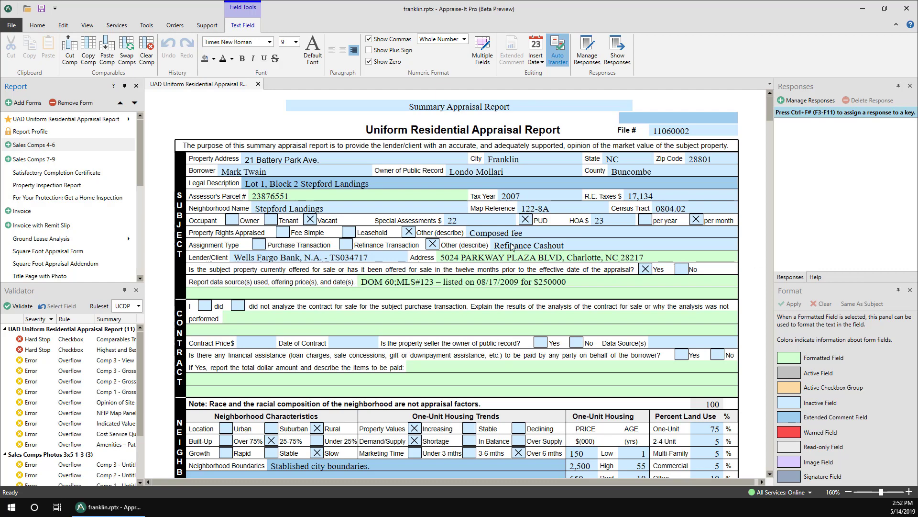
Step: Add a Sales Comps 10-12 page after Sales Comps 7-9 and scroll the form list
{"action": "left_click", "coordinate": [7, 146]}
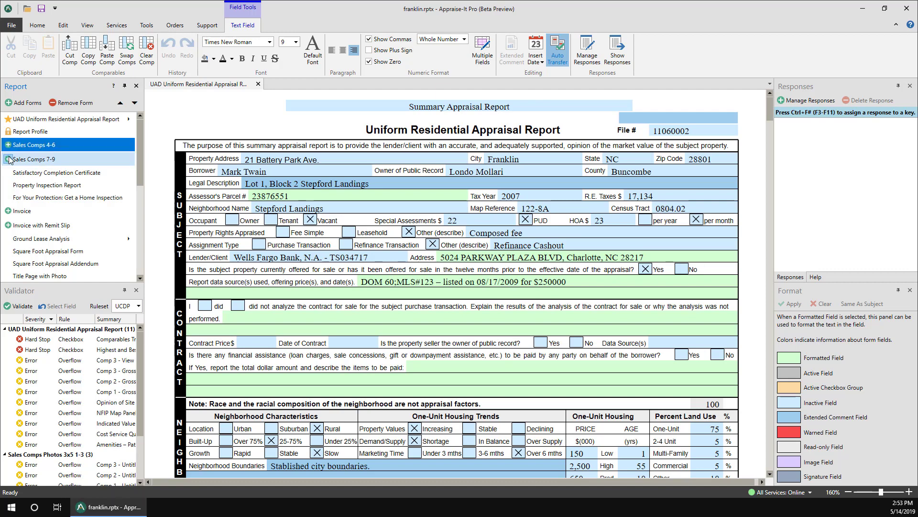
{"action": "left_click", "coordinate": [8, 159]}
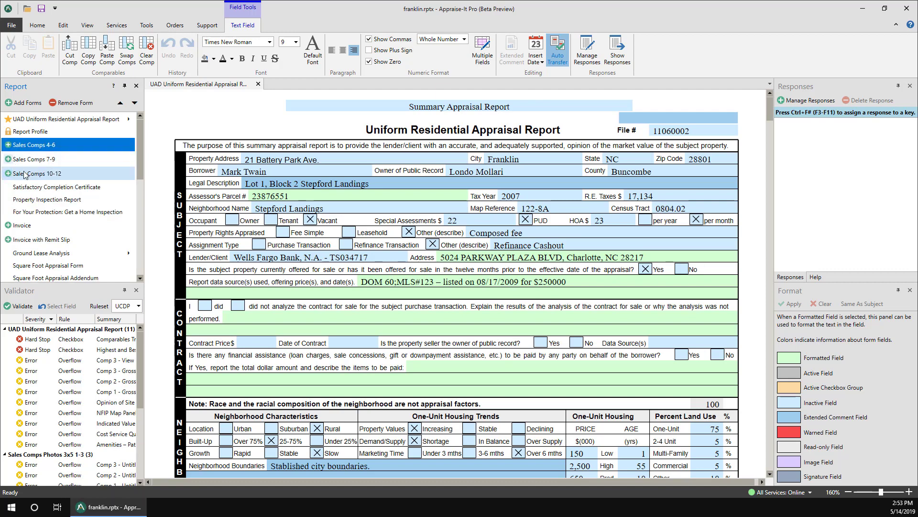
{"action": "left_click_drag", "start_coordinate": [136, 174], "coordinate": [138, 239]}
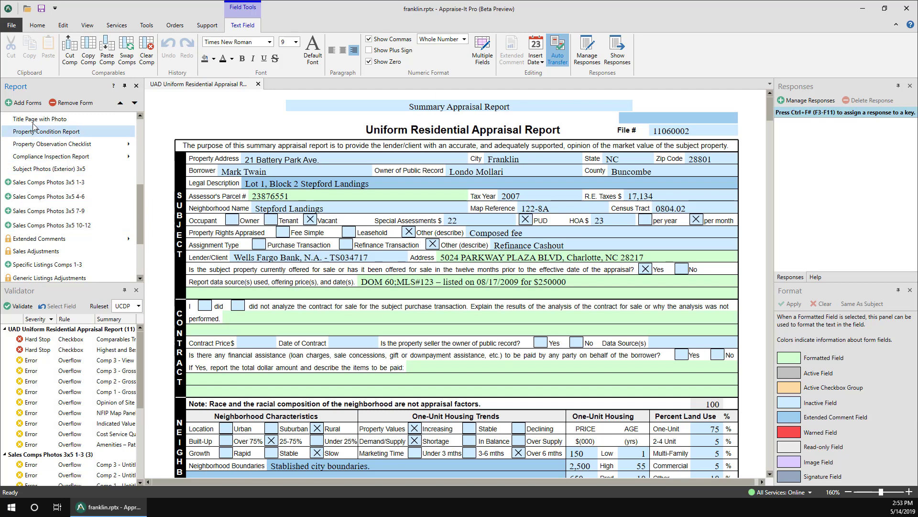
{"action": "left_click", "coordinate": [32, 105]}
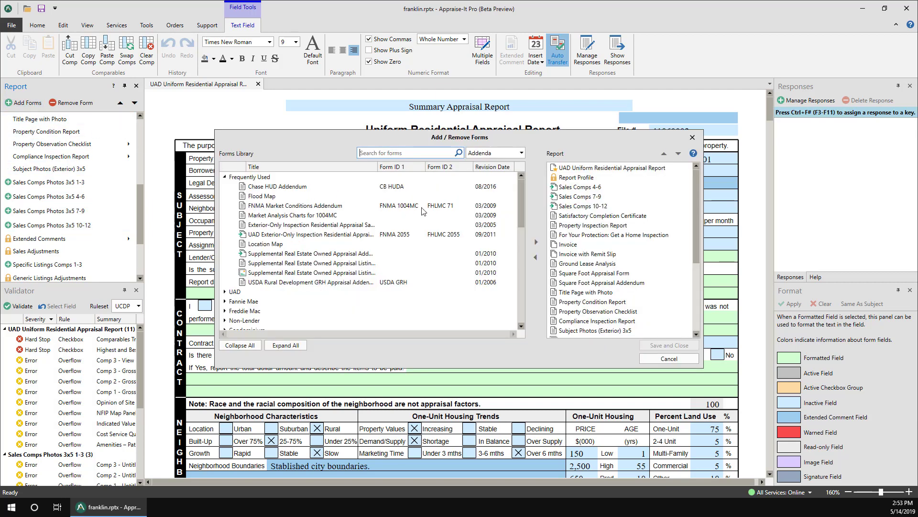
Step: Scroll through the Forms Library and the Report form list without adding any forms
{"action": "left_click_drag", "start_coordinate": [521, 204], "coordinate": [521, 239]}
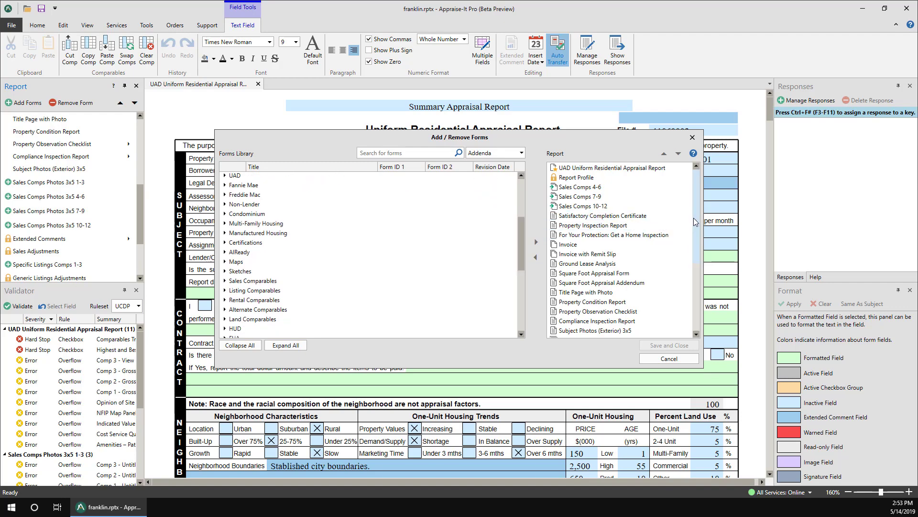
{"action": "left_click_drag", "start_coordinate": [693, 221], "coordinate": [696, 265]}
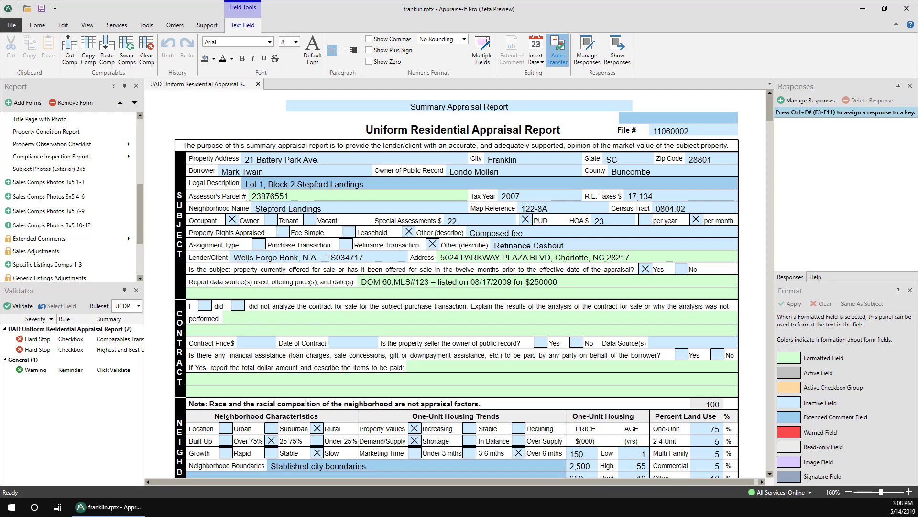
Step: Keep the State as SC instead of the typed North Carolina, and mark the occupant as Tenant
{"action": "left_click", "coordinate": [382, 155]}
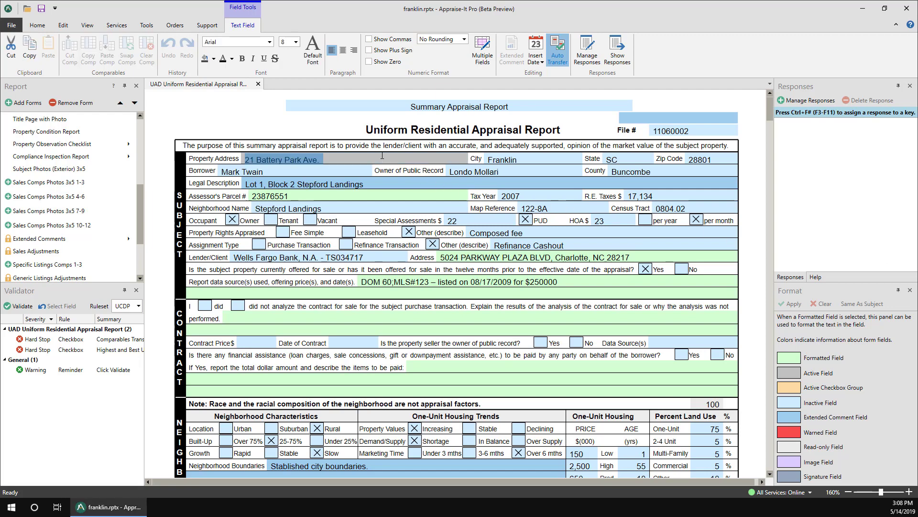
{"action": "key", "text": "Tab"}
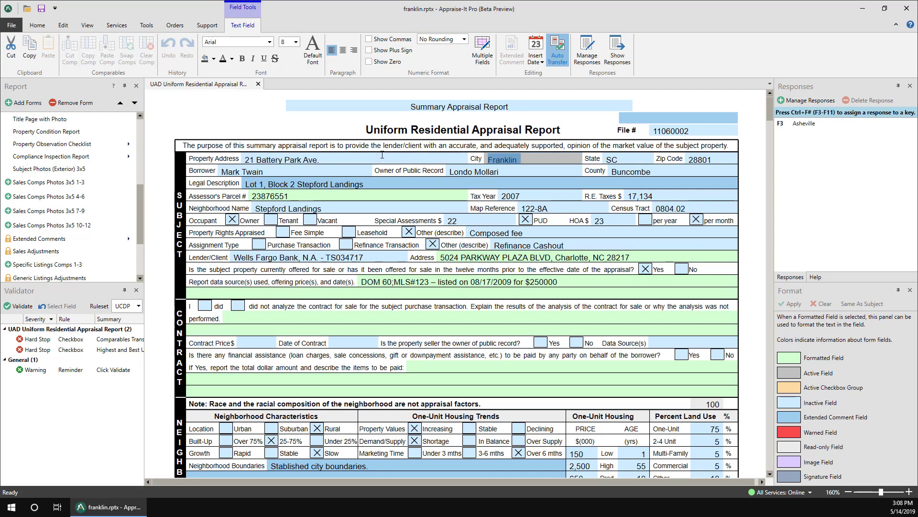
{"action": "key", "text": "Tab"}
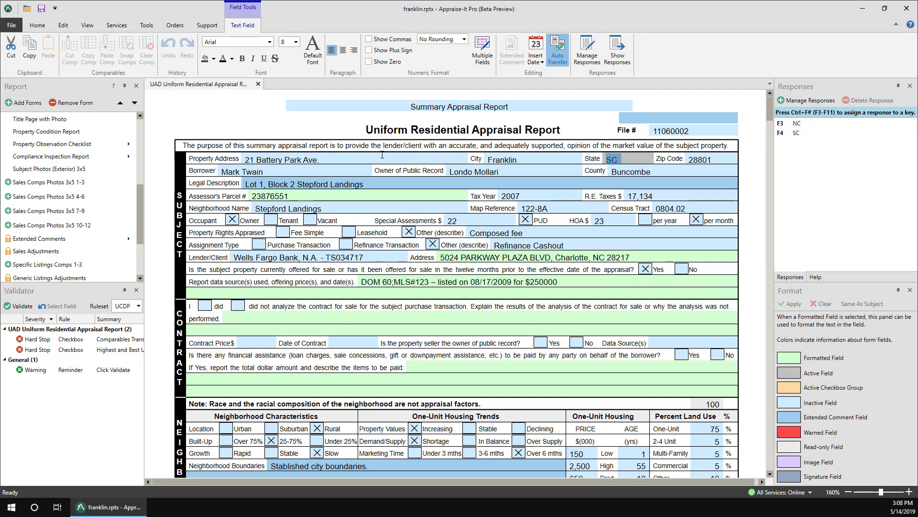
{"action": "type", "text": "North Carol"}
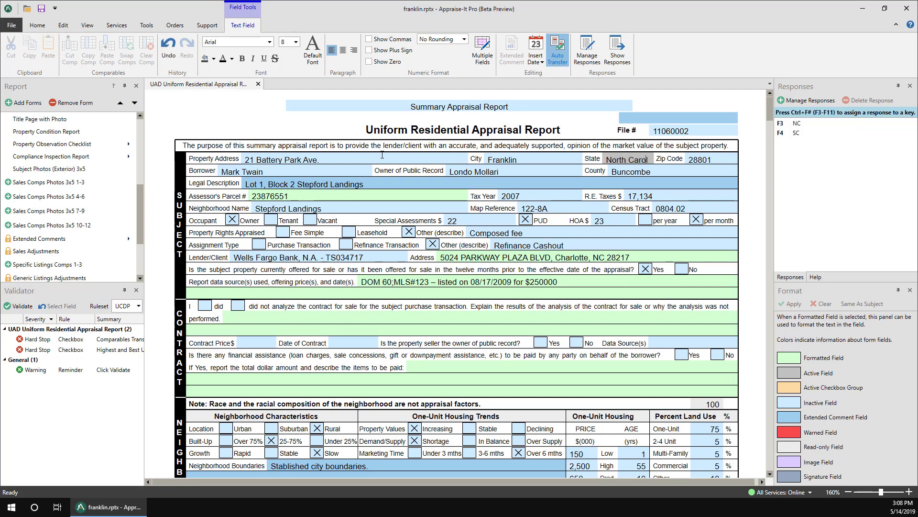
{"action": "type", "text": "ina"}
{"action": "key", "text": "BackSpace"}
{"action": "key", "text": "BackSpace"}
{"action": "key", "text": "BackSpace"}
{"action": "key", "text": "BackSpace"}
{"action": "key", "text": "BackSpace"}
{"action": "key", "text": "BackSpace"}
{"action": "key", "text": "BackSpace"}
{"action": "key", "text": "BackSpace"}
{"action": "key", "text": "BackSpace"}
{"action": "key", "text": "BackSpace"}
{"action": "key", "text": "BackSpace"}
{"action": "key", "text": "BackSpace"}
{"action": "key", "text": "BackSpace"}
{"action": "key", "text": "BackSpace"}
{"action": "type", "text": "SC"}
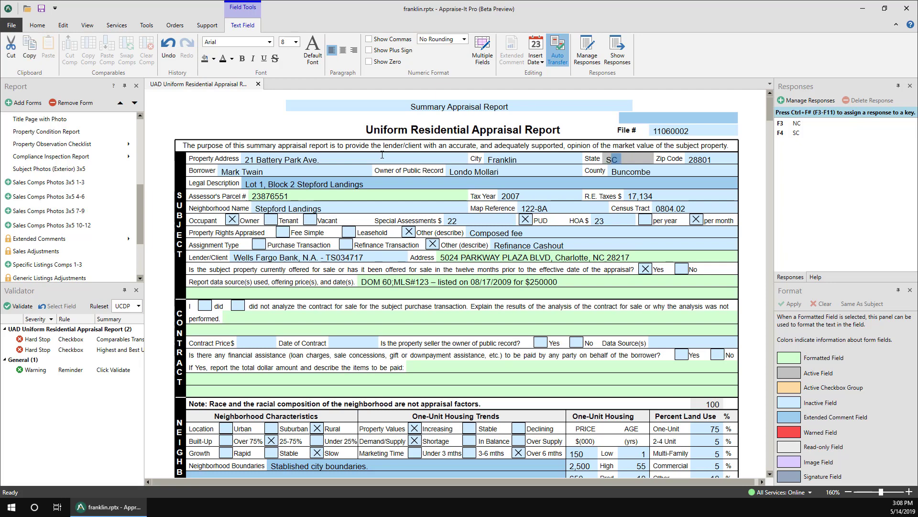
{"action": "key", "text": "Tab"}
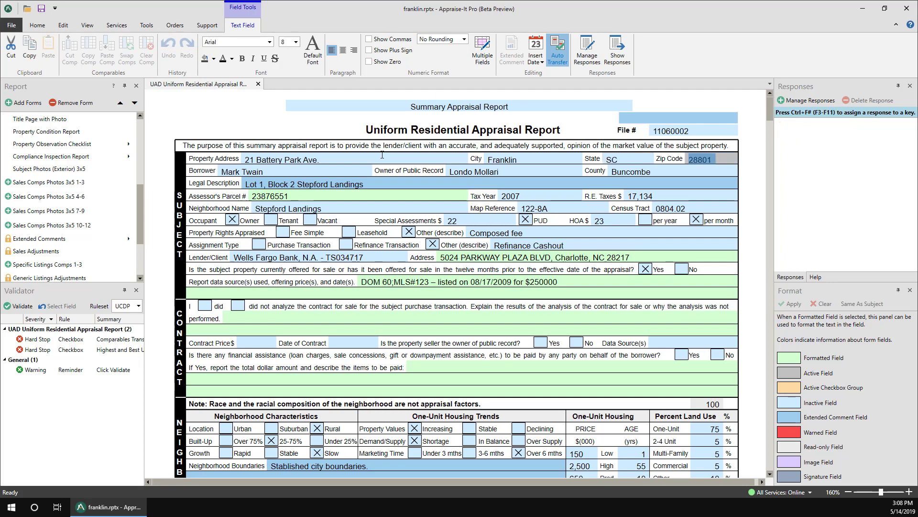
{"action": "left_click", "coordinate": [632, 162]}
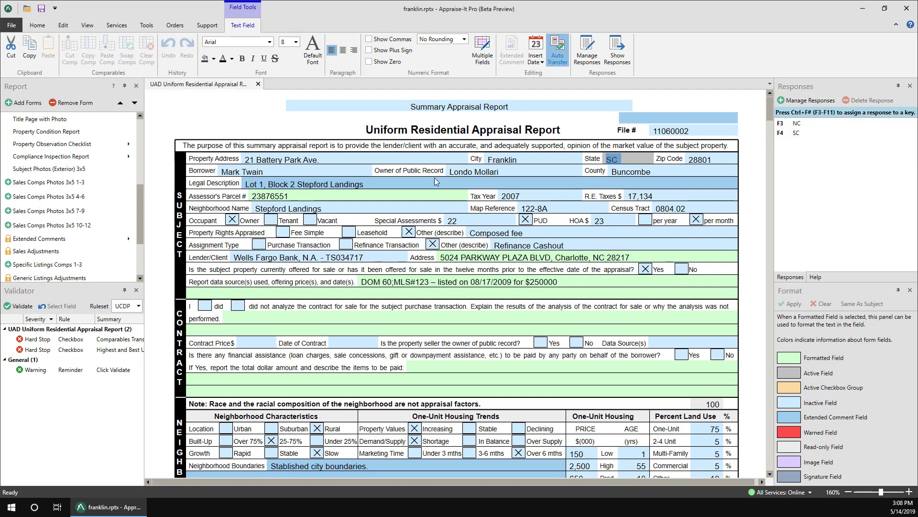
{"action": "left_click", "coordinate": [233, 219]}
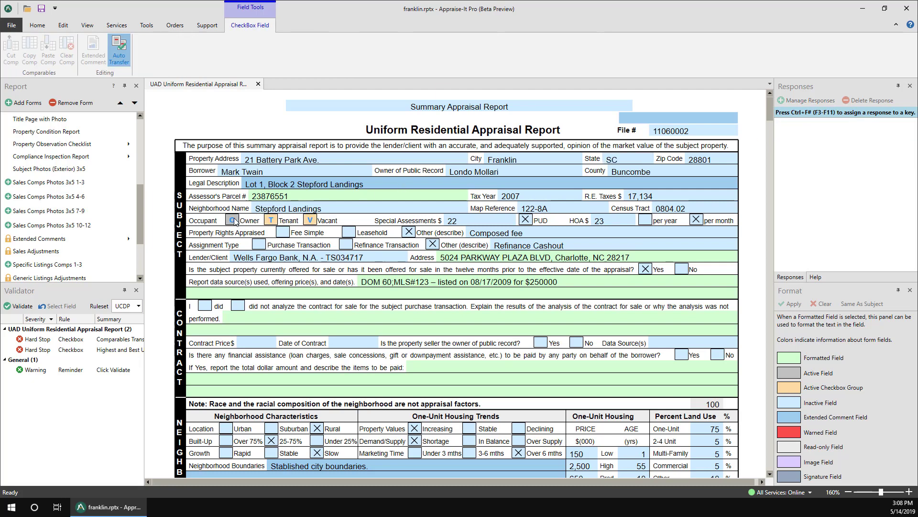
{"action": "key", "text": "t"}
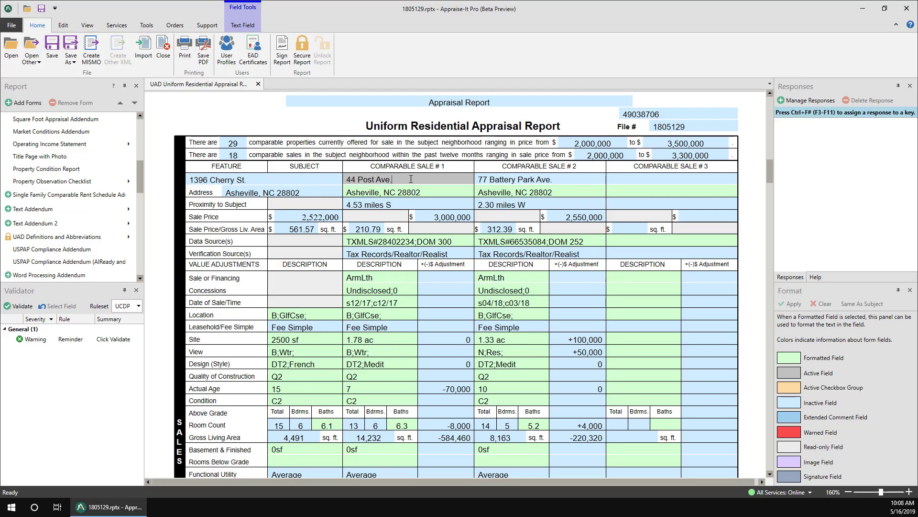
{"action": "key", "text": "Delete"}
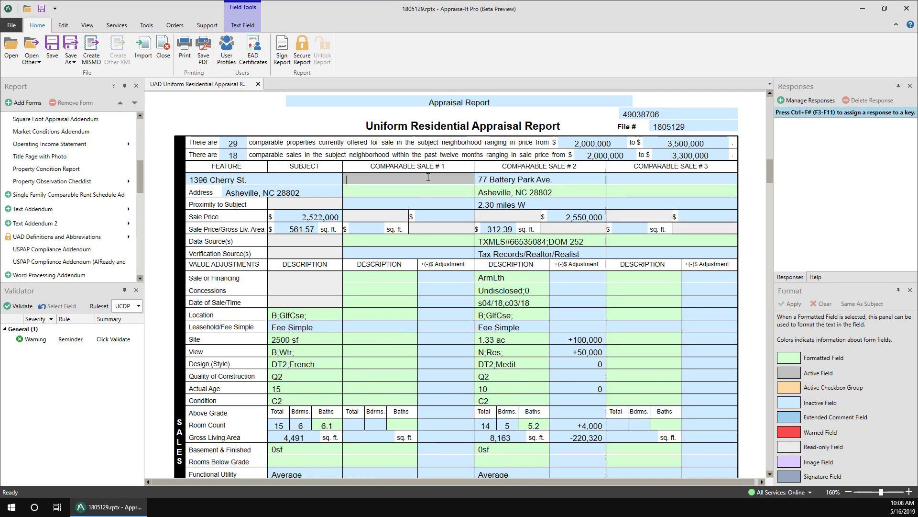
{"action": "left_click", "coordinate": [617, 179]}
{"action": "key", "text": "ctrl+v"}
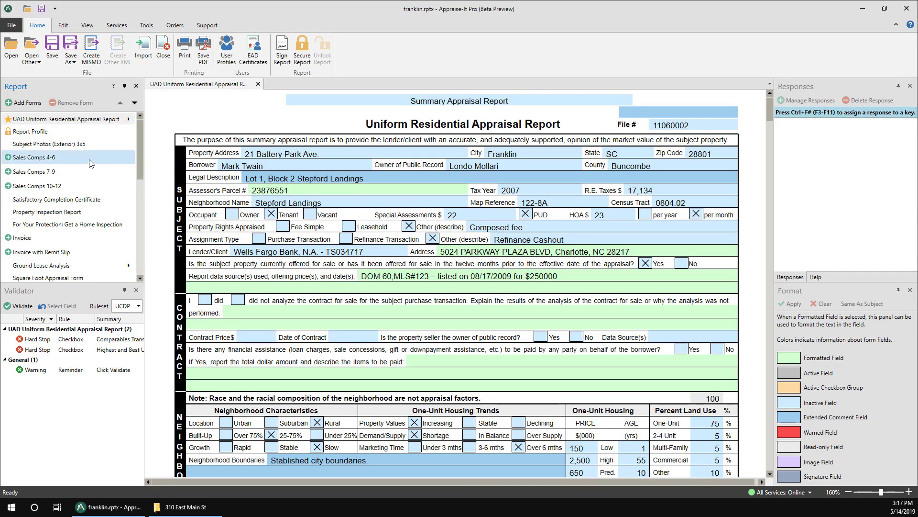
Step: Open Subject Photos (Exterior) 3x5 and place IMG_0068.JPG in the front view field
{"action": "left_click", "coordinate": [46, 149]}
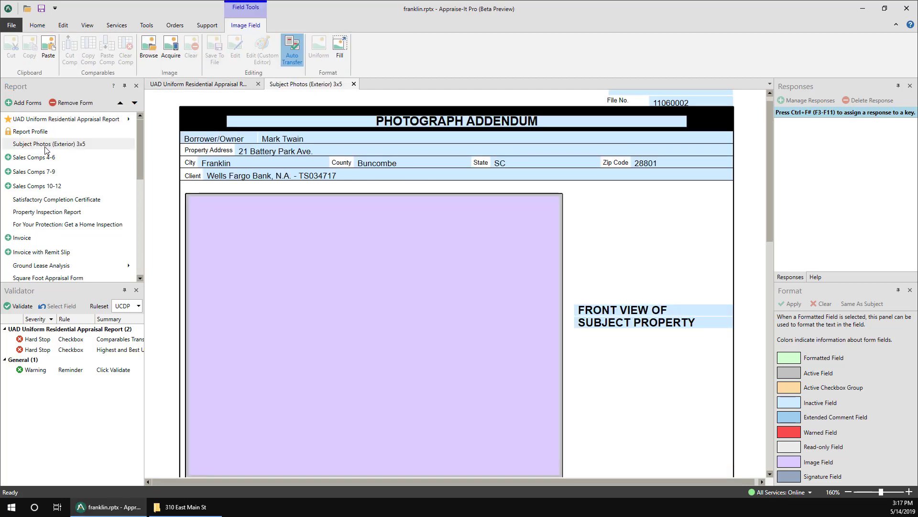
{"action": "left_click", "coordinate": [186, 508]}
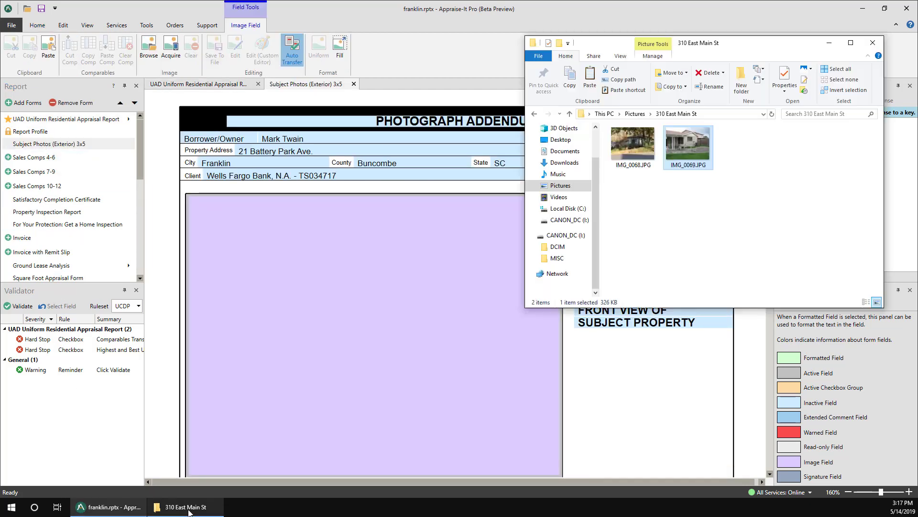
{"action": "left_click_drag", "start_coordinate": [633, 145], "coordinate": [414, 266]}
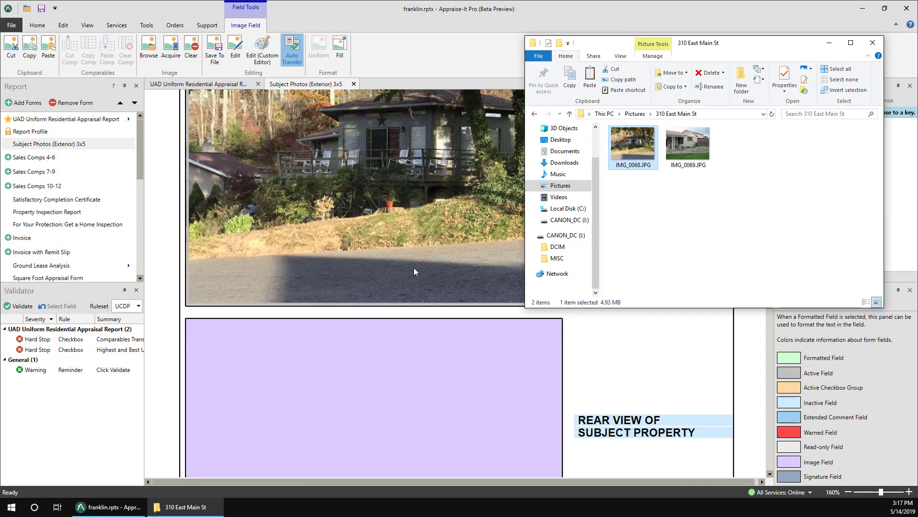
Step: Copy IMG_0069.JPG and paste it into the rear view photo field
{"action": "right_click", "coordinate": [698, 144]}
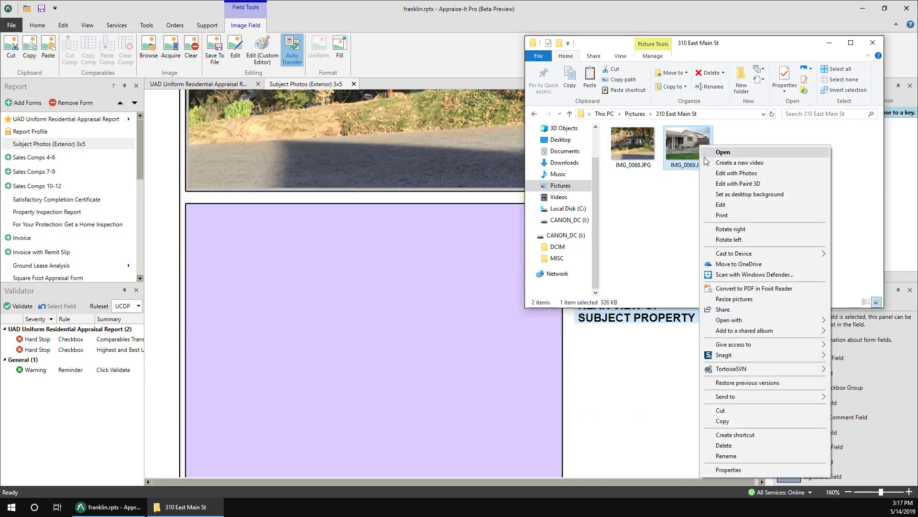
{"action": "left_click", "coordinate": [723, 421]}
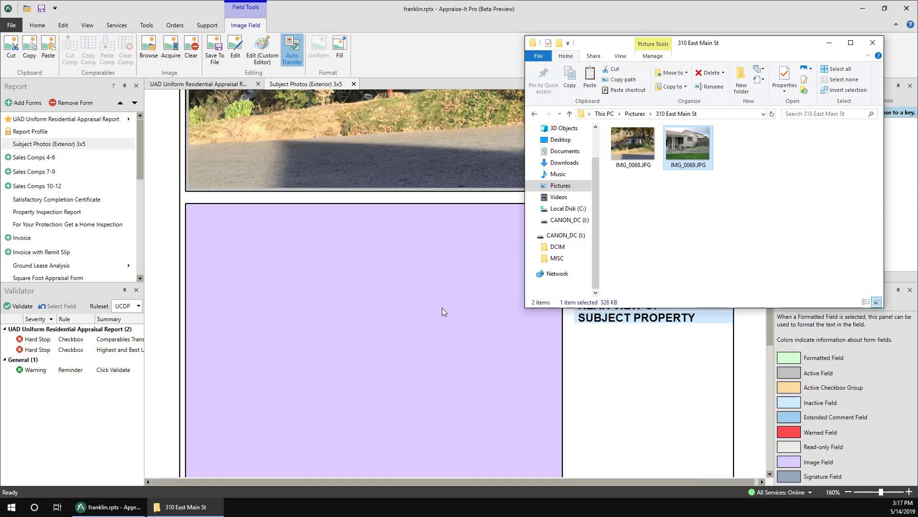
{"action": "right_click", "coordinate": [415, 281]}
{"action": "left_click", "coordinate": [430, 300]}
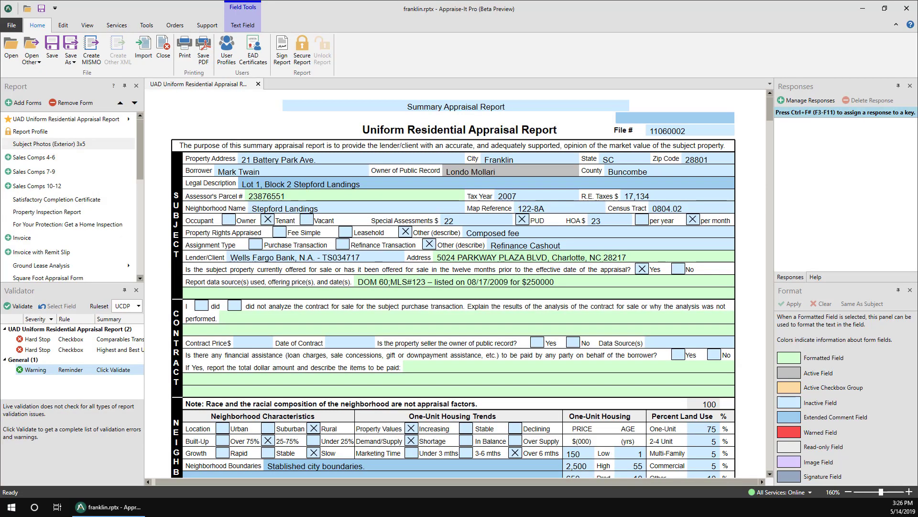
Step: Spell-check the entire report without changes, then view the Highest and Best Use hard-stop explanation
{"action": "left_click", "coordinate": [60, 27]}
{"action": "left_click", "coordinate": [118, 57]}
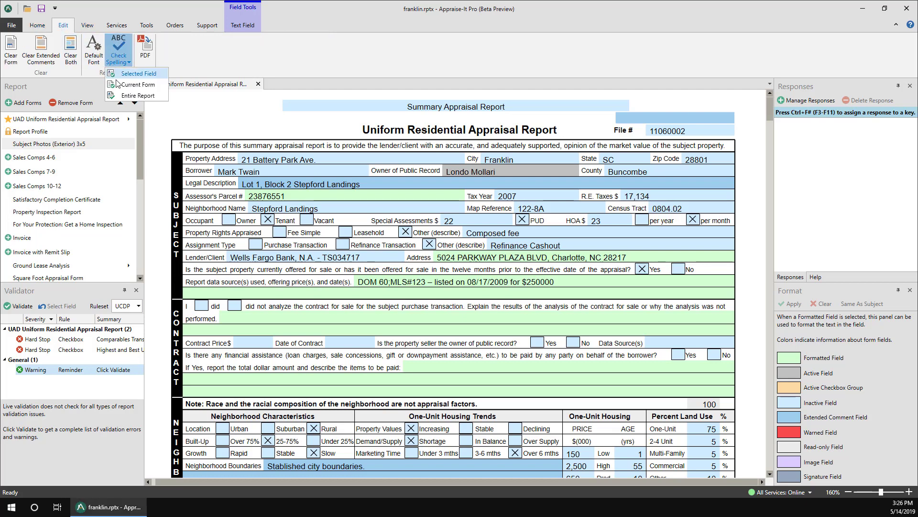
{"action": "left_click", "coordinate": [120, 95]}
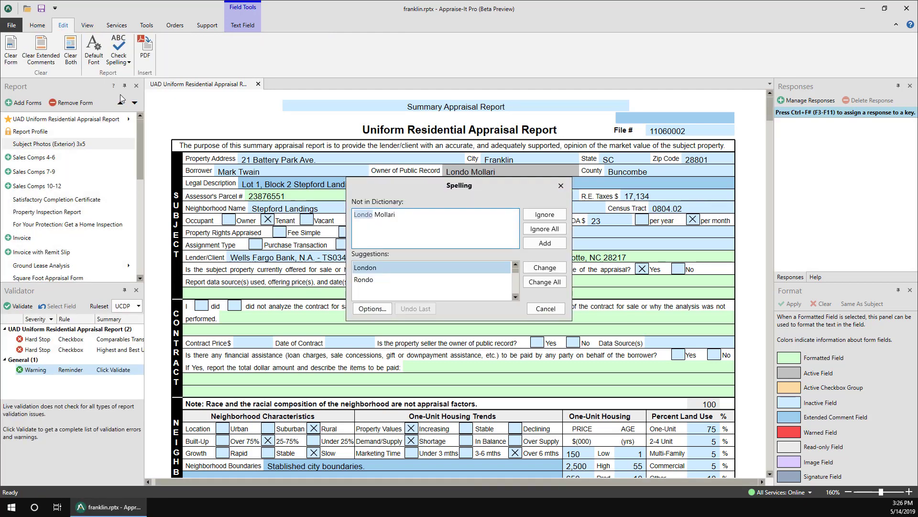
{"action": "left_click", "coordinate": [544, 309]}
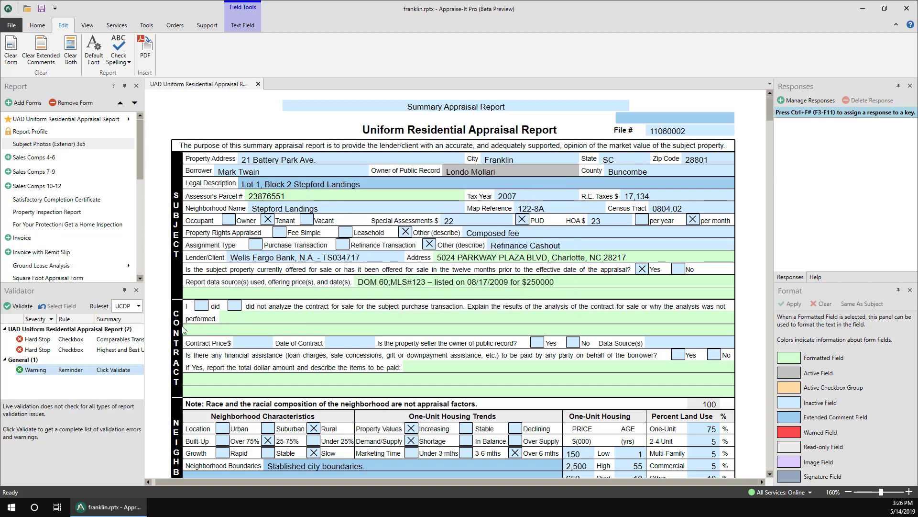
{"action": "left_click", "coordinate": [62, 340]}
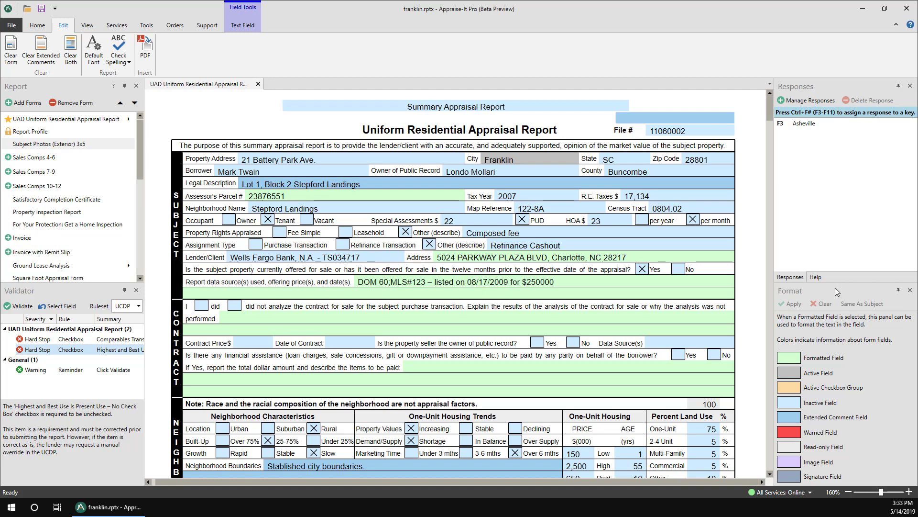
Step: Type 'Hello worl' in the contract analysis comment, review the Sale Type list, and re-dock the Format panel
{"action": "left_click", "coordinate": [638, 262]}
{"action": "left_click", "coordinate": [617, 284]}
{"action": "left_click", "coordinate": [542, 319]}
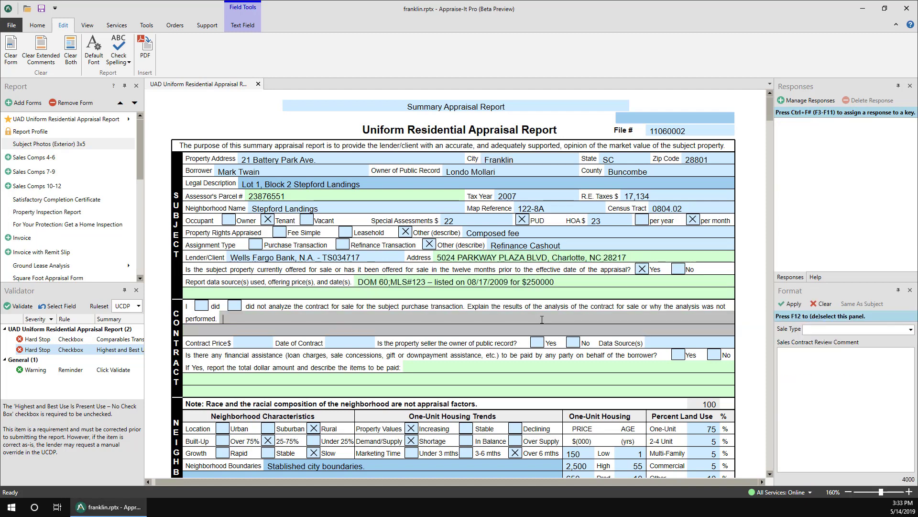
{"action": "type", "text": "Hello world!"}
{"action": "left_click", "coordinate": [847, 328]}
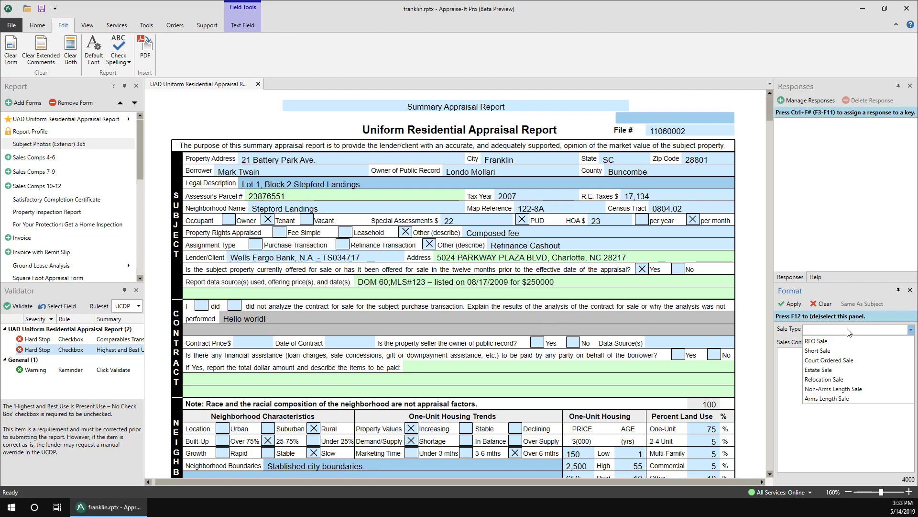
{"action": "left_click", "coordinate": [797, 352]}
{"action": "left_click_drag", "start_coordinate": [790, 291], "coordinate": [271, 191]}
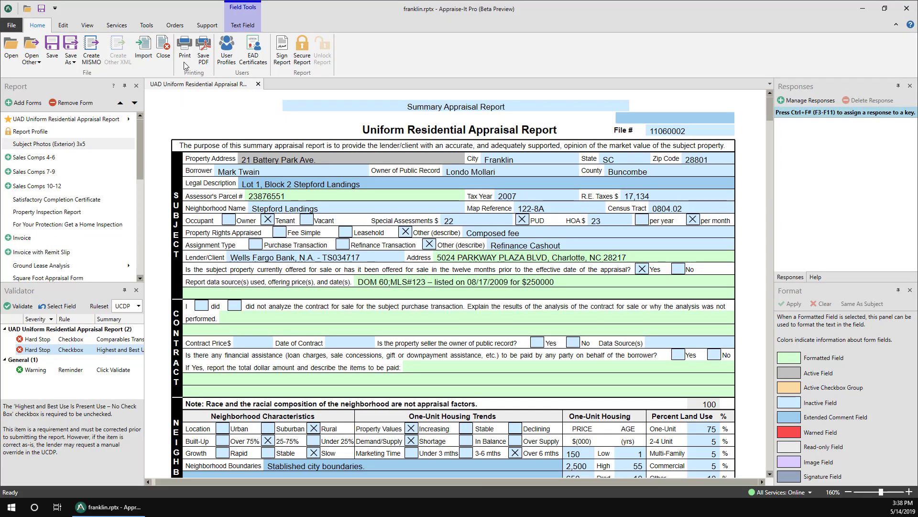
Step: Import forms from Franklin.rptx, toggling Report Profile and Sales Comps 4-6 off and back on
{"action": "left_click", "coordinate": [142, 52]}
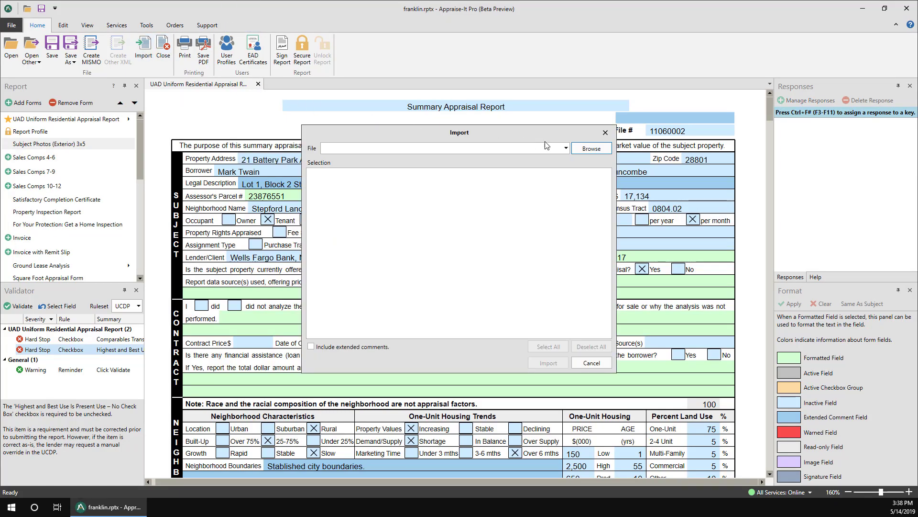
{"action": "left_click", "coordinate": [591, 148]}
{"action": "double_click", "coordinate": [415, 201]}
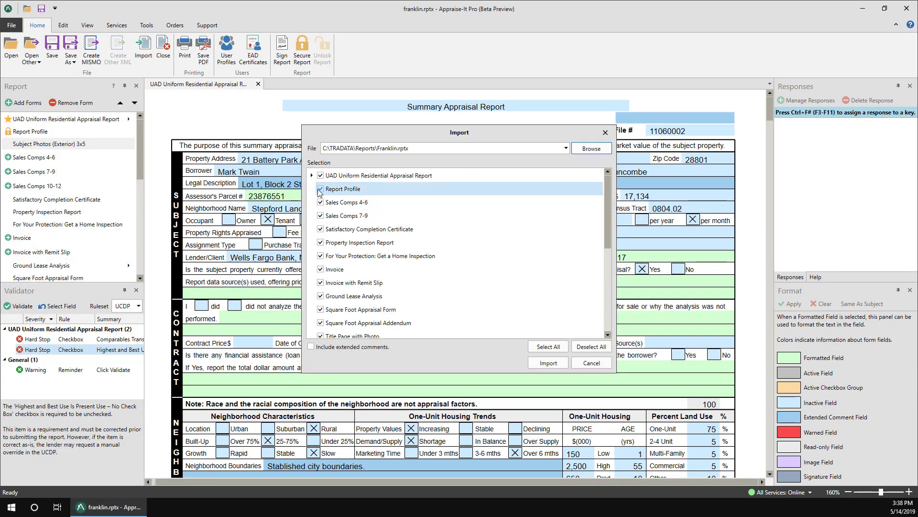
{"action": "left_click", "coordinate": [320, 189]}
{"action": "left_click", "coordinate": [321, 202]}
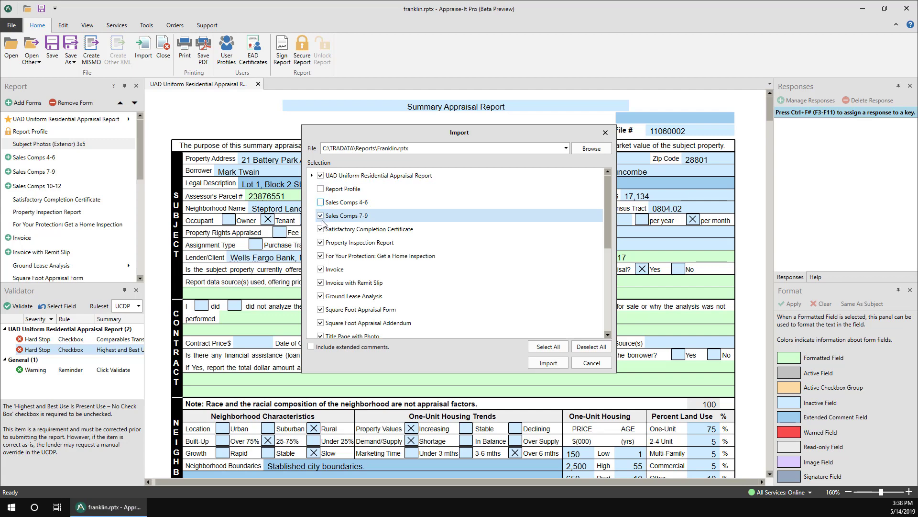
{"action": "left_click", "coordinate": [321, 202]}
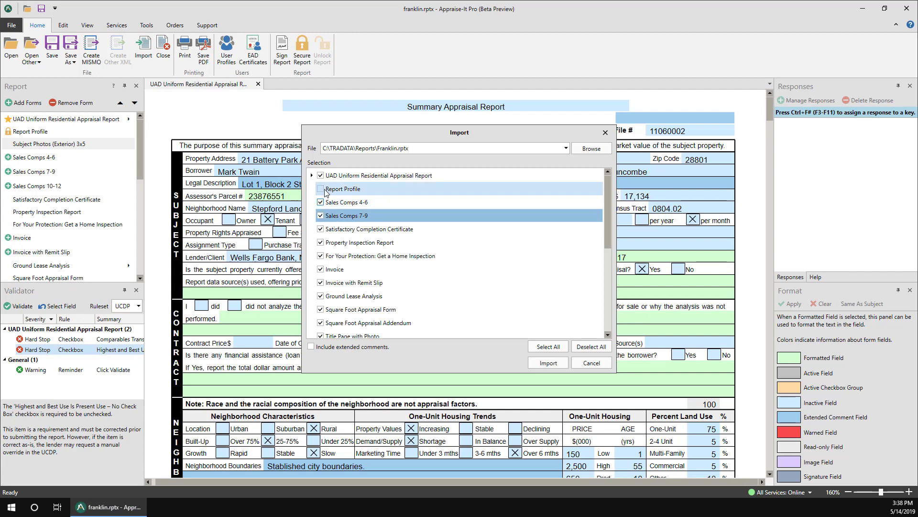
{"action": "left_click", "coordinate": [320, 189]}
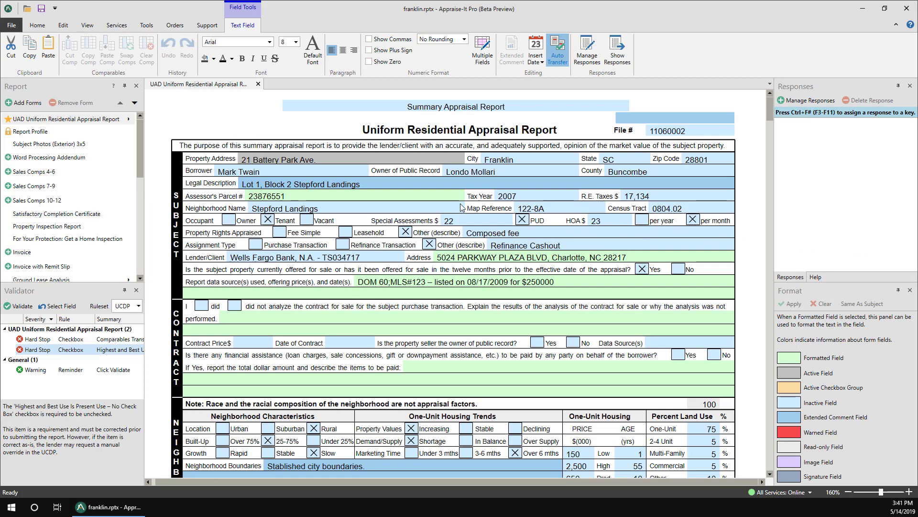
Step: Open the Word Processing Addendum and type 'Hello' on its blank page
{"action": "left_click", "coordinate": [72, 157]}
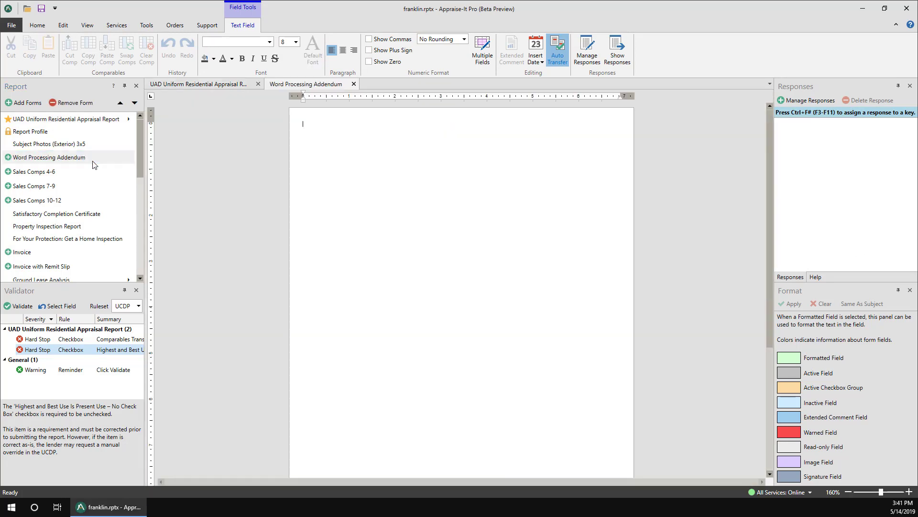
{"action": "type", "text": "Hello"}
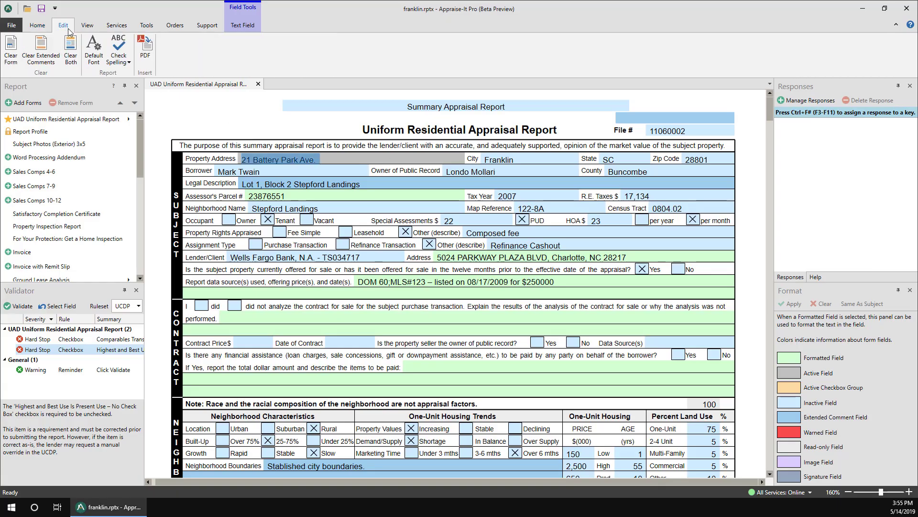
Step: Insert AgreementToPurchaseRealEstate.pdf as a PDF addendum, select it in the form list, and show the Tools menu
{"action": "left_click", "coordinate": [143, 48]}
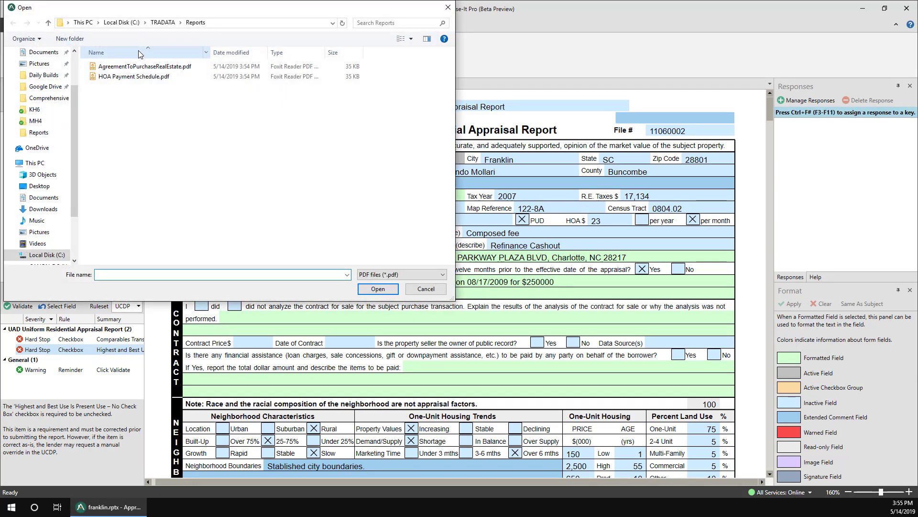
{"action": "double_click", "coordinate": [133, 68]}
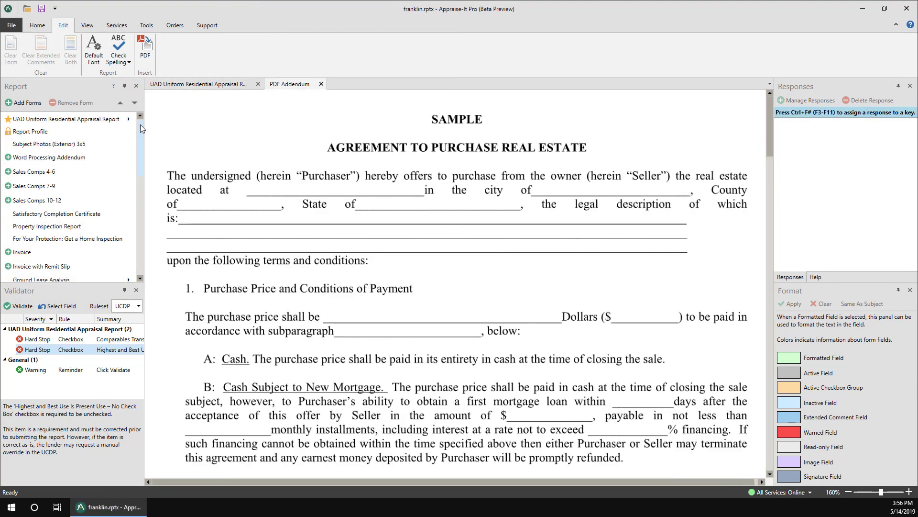
{"action": "left_click_drag", "start_coordinate": [140, 137], "coordinate": [129, 240]}
{"action": "left_click", "coordinate": [34, 266]}
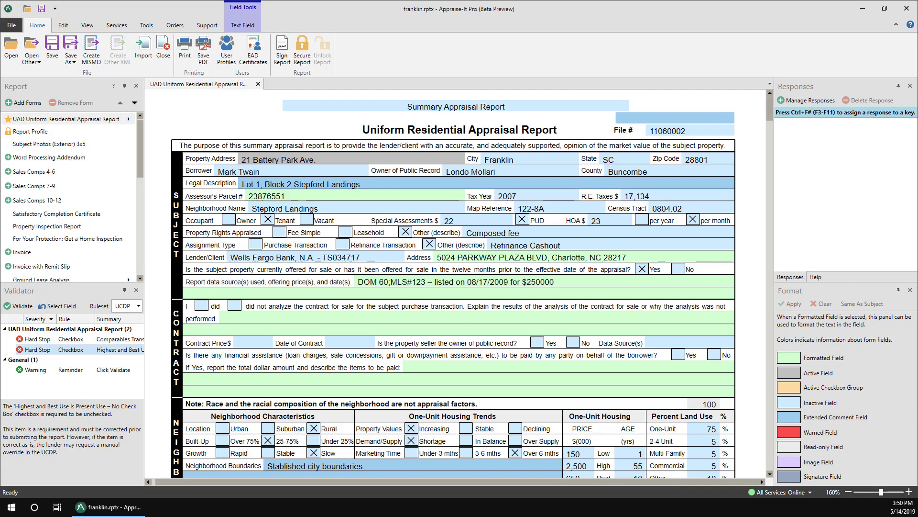
{"action": "left_click", "coordinate": [153, 28]}
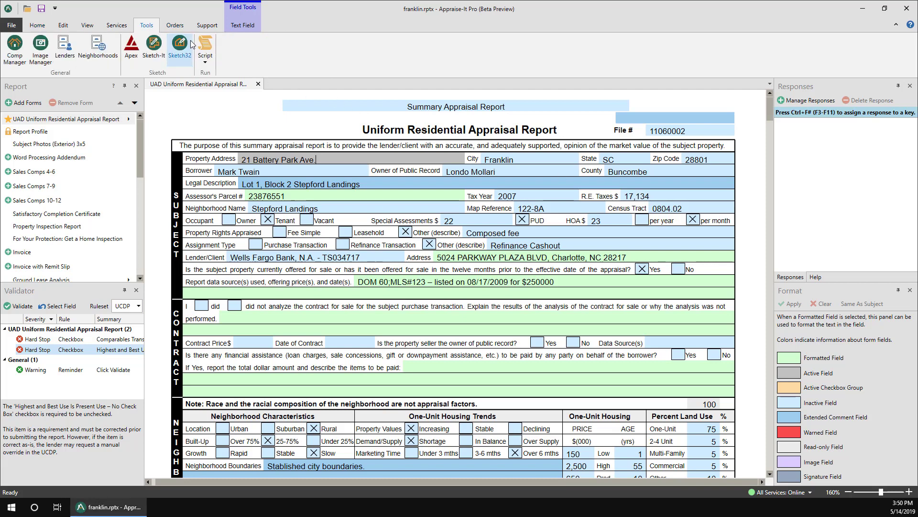
Step: Browse the Scripts folder and pick GLA Macro.lua after first selecting Auto Fill Macro.lua
{"action": "left_click", "coordinate": [204, 49]}
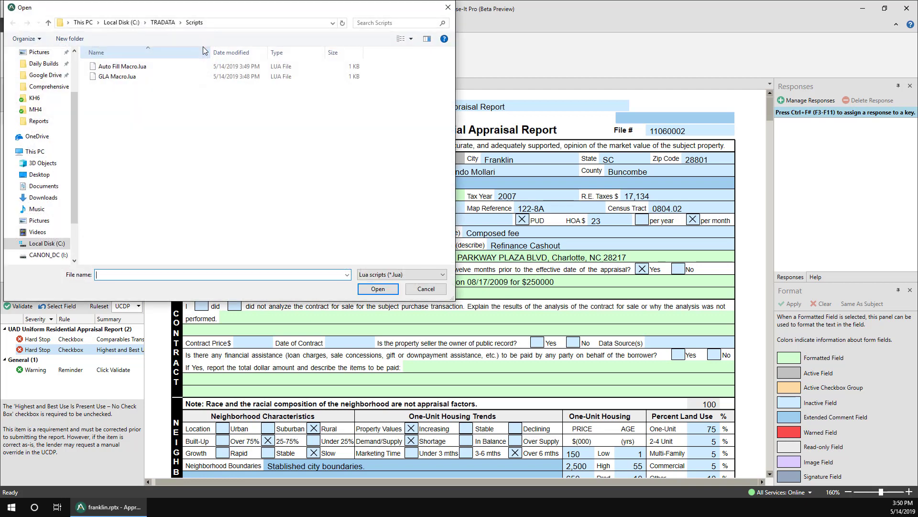
{"action": "left_click", "coordinate": [142, 67]}
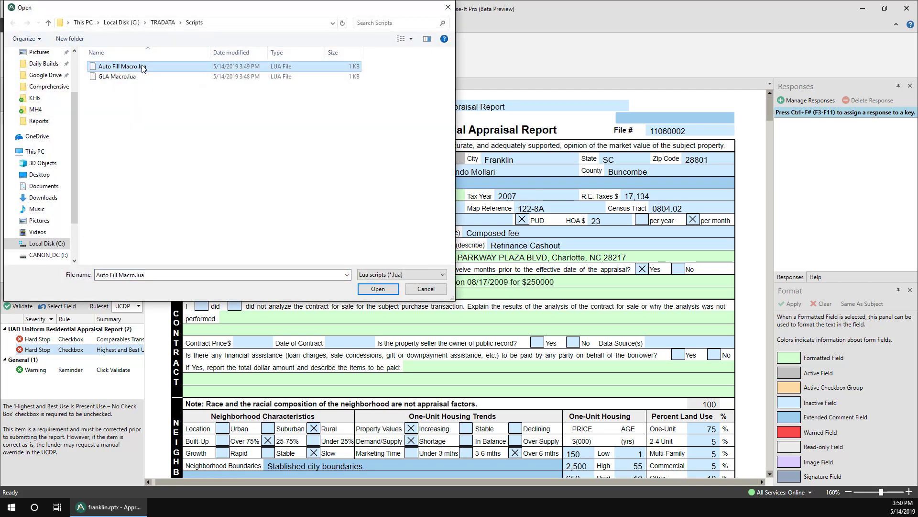
{"action": "left_click", "coordinate": [135, 77]}
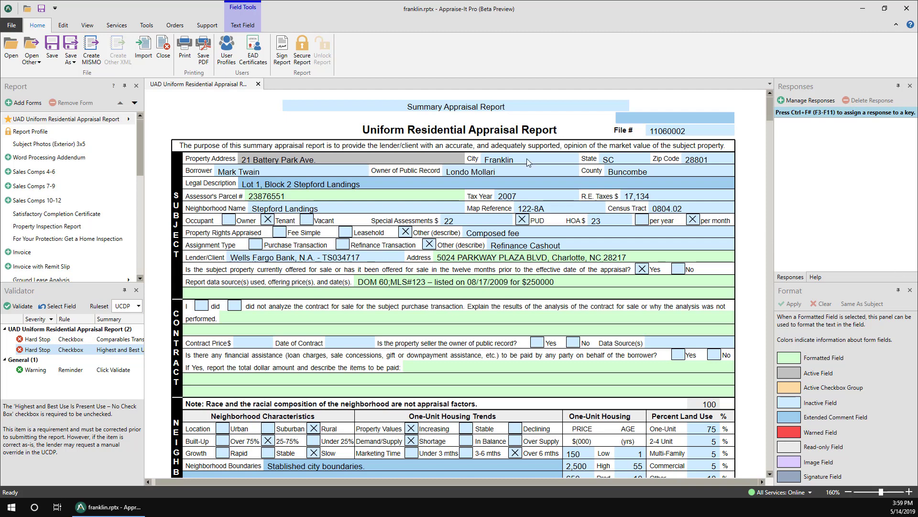
Step: Browse the Services tab's online data services and open Street Maps for the subject property
{"action": "left_click", "coordinate": [147, 26]}
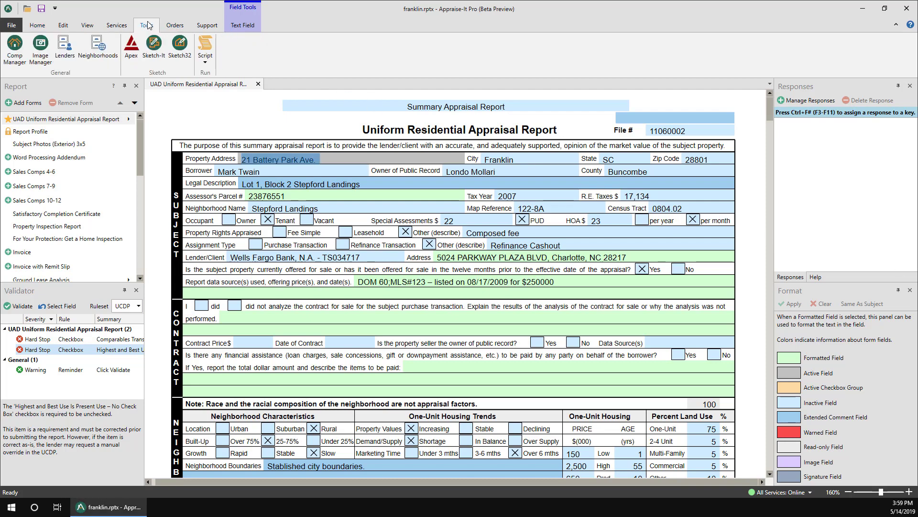
{"action": "left_click", "coordinate": [119, 29]}
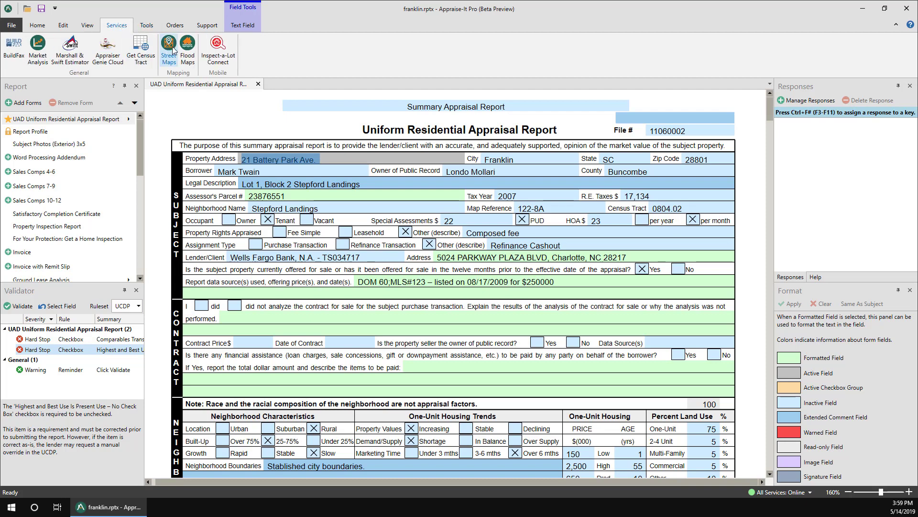
{"action": "left_click", "coordinate": [168, 48]}
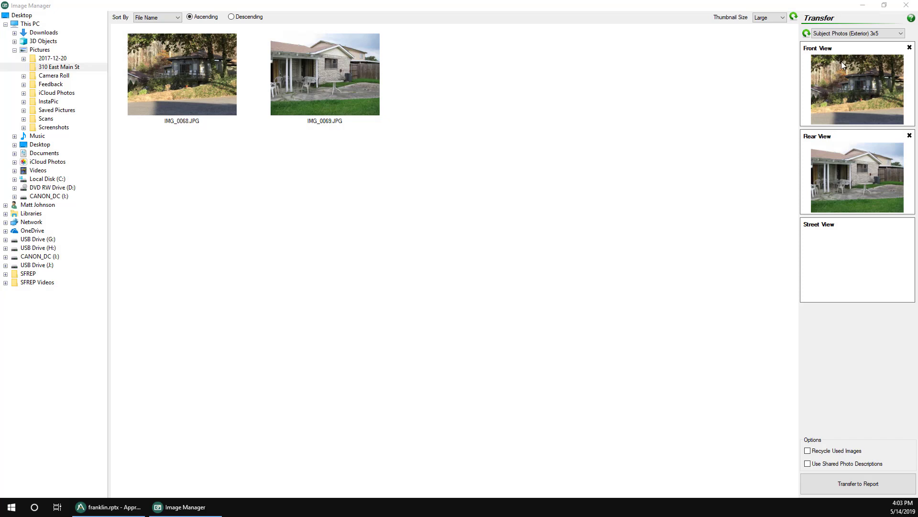
Step: Target the General Photos 3x5 form in Image Manager and add a second 3x5 page
{"action": "left_click", "coordinate": [849, 33]}
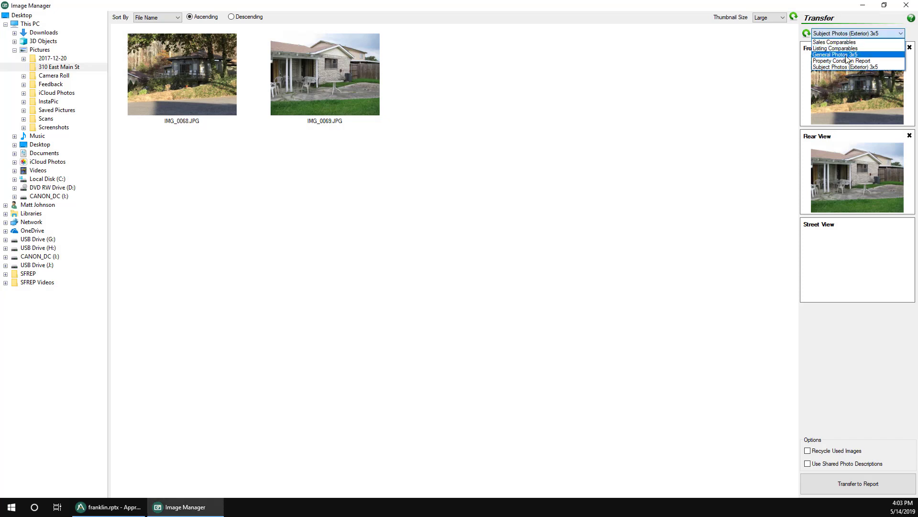
{"action": "left_click", "coordinate": [847, 55]}
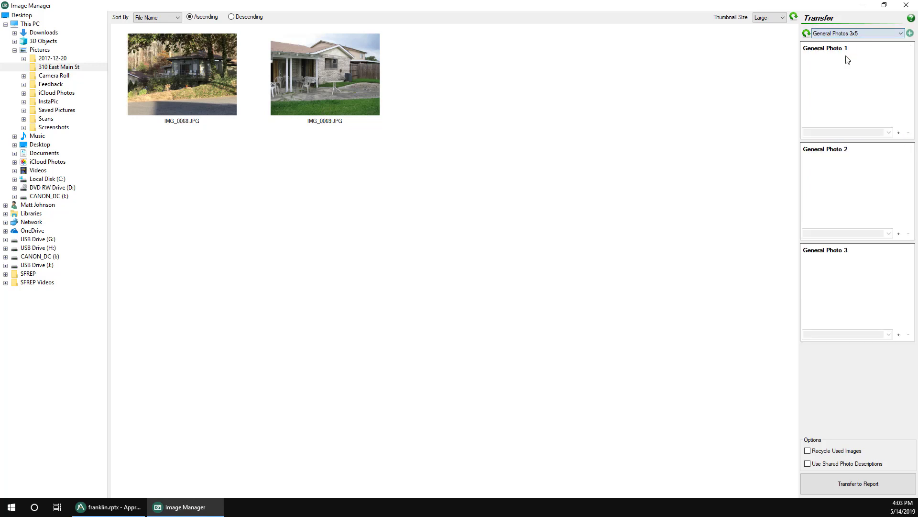
{"action": "left_click", "coordinate": [910, 33]}
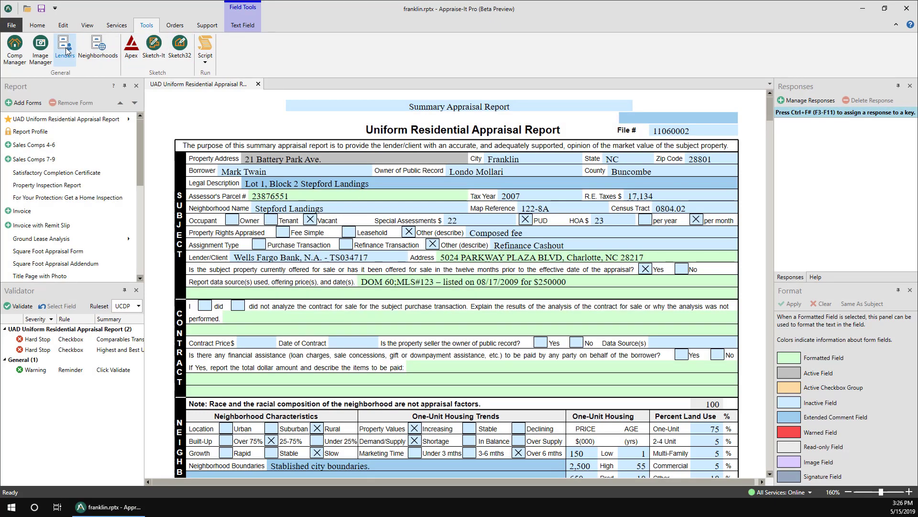
Step: Open the saved lenders list and view the Bank of America and Wells Fargo contact details
{"action": "left_click", "coordinate": [66, 50]}
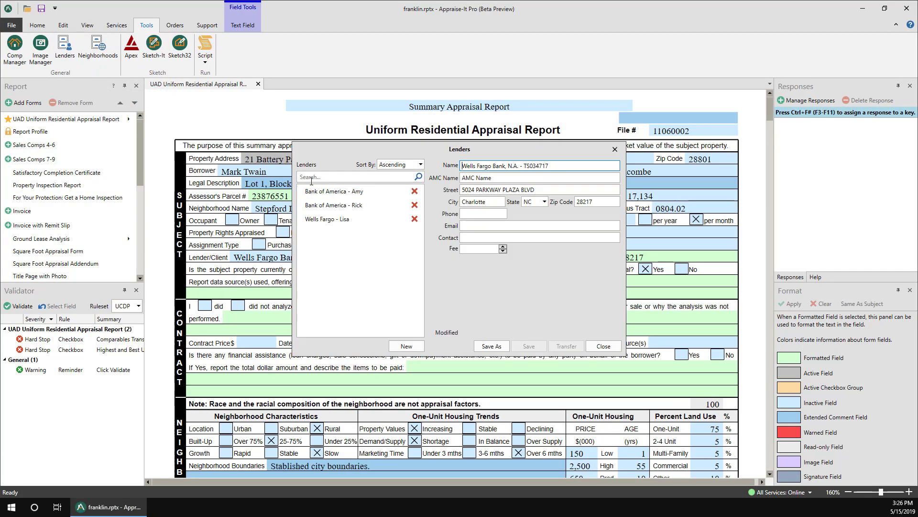
{"action": "left_click", "coordinate": [325, 193]}
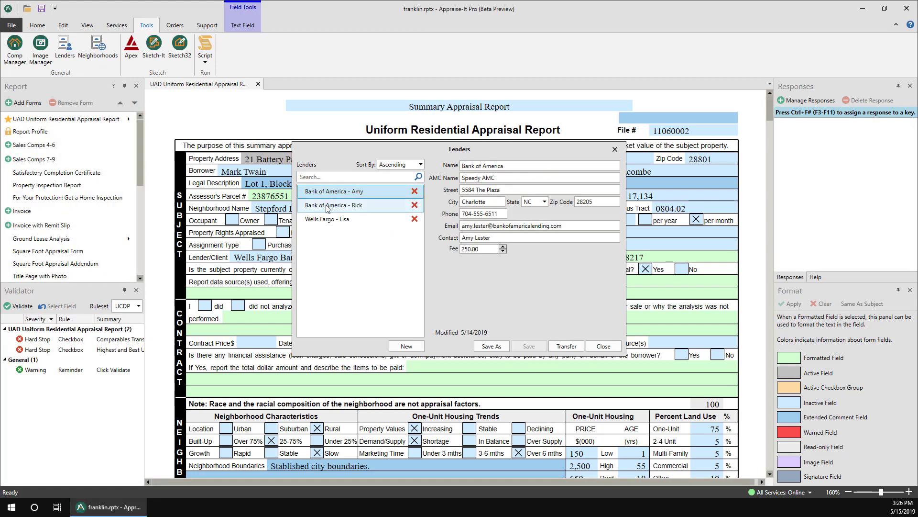
{"action": "left_click", "coordinate": [327, 207]}
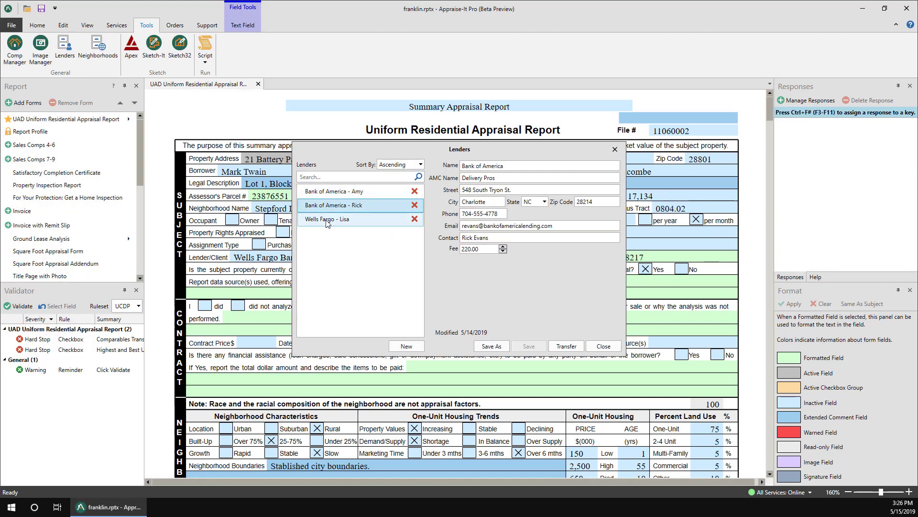
{"action": "left_click", "coordinate": [328, 222]}
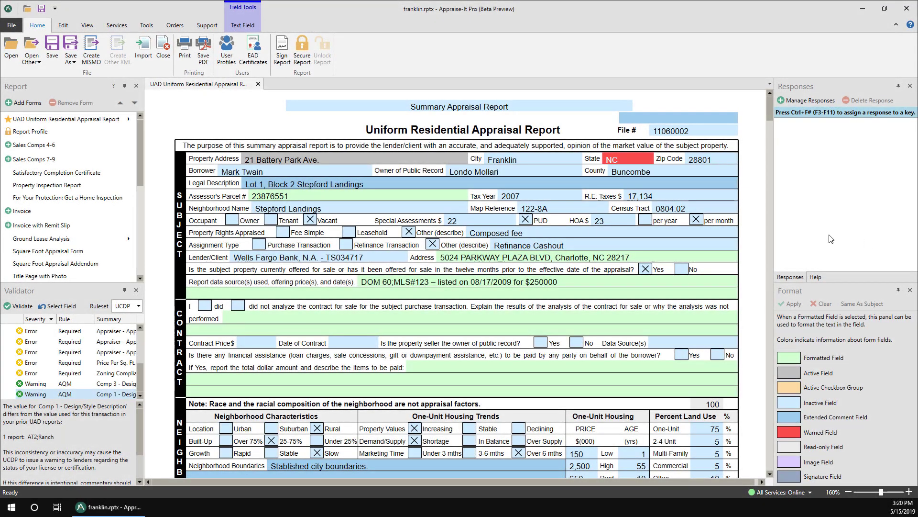
Step: Open the TOTAL Connect export options and select the Report Profile page
{"action": "left_click", "coordinate": [175, 27]}
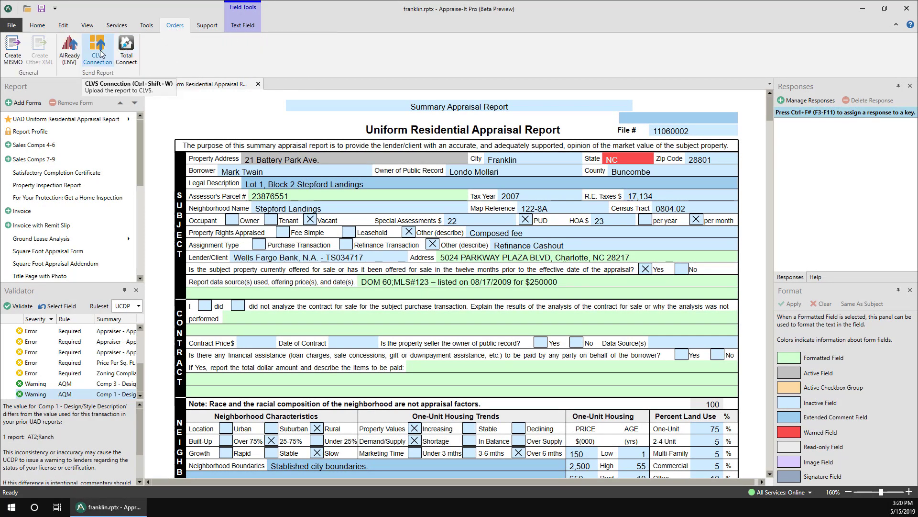
{"action": "left_click", "coordinate": [126, 50]}
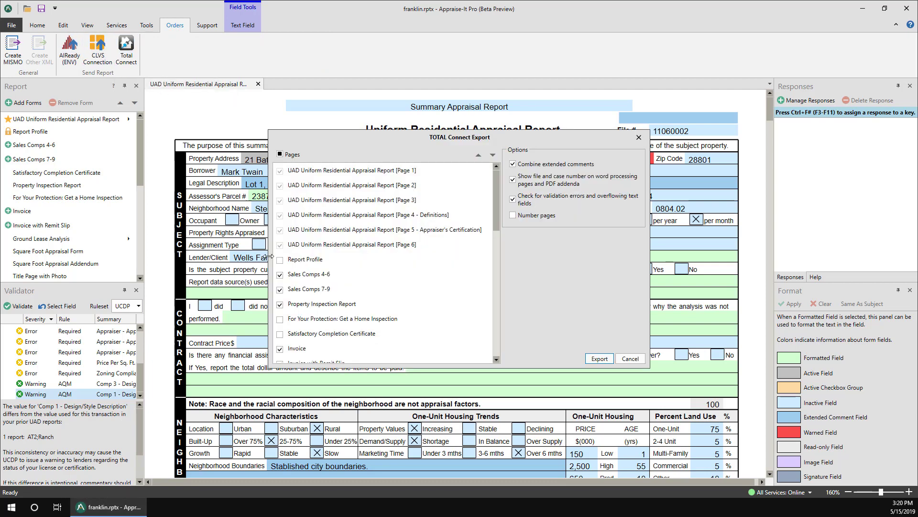
{"action": "left_click", "coordinate": [280, 261]}
Step: Exclude then restore Sales Comps 4-6 and 7-9, and move Report Profile above Page 6
{"action": "left_click", "coordinate": [280, 275]}
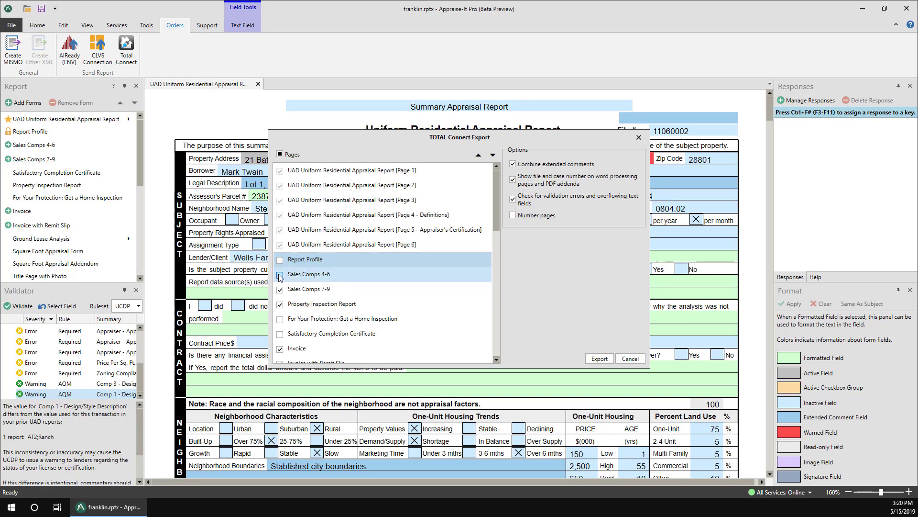
{"action": "left_click", "coordinate": [280, 290]}
{"action": "left_click", "coordinate": [280, 275]}
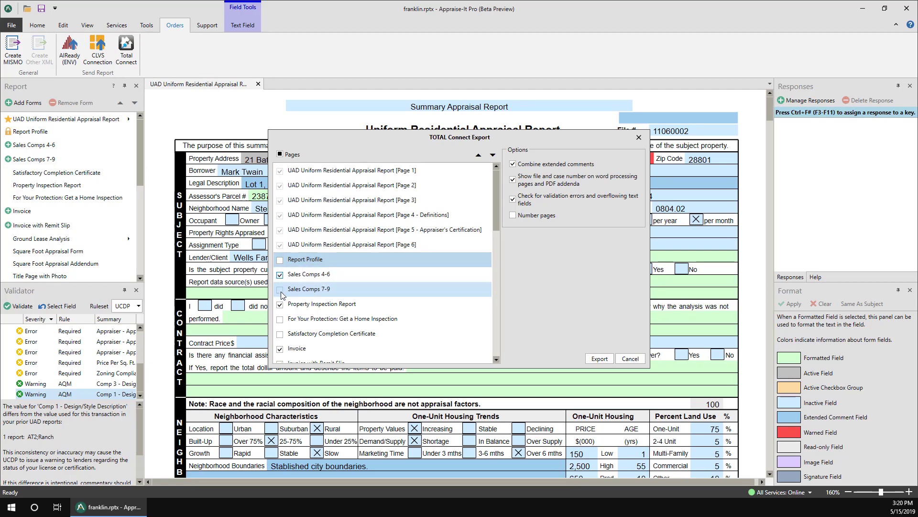
{"action": "left_click", "coordinate": [280, 290]}
{"action": "left_click", "coordinate": [478, 156]}
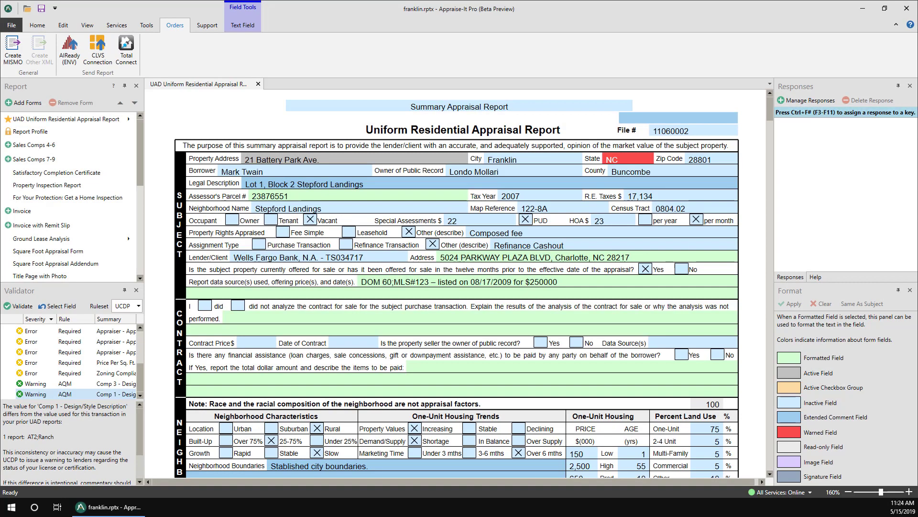
{"action": "left_click", "coordinate": [14, 53]}
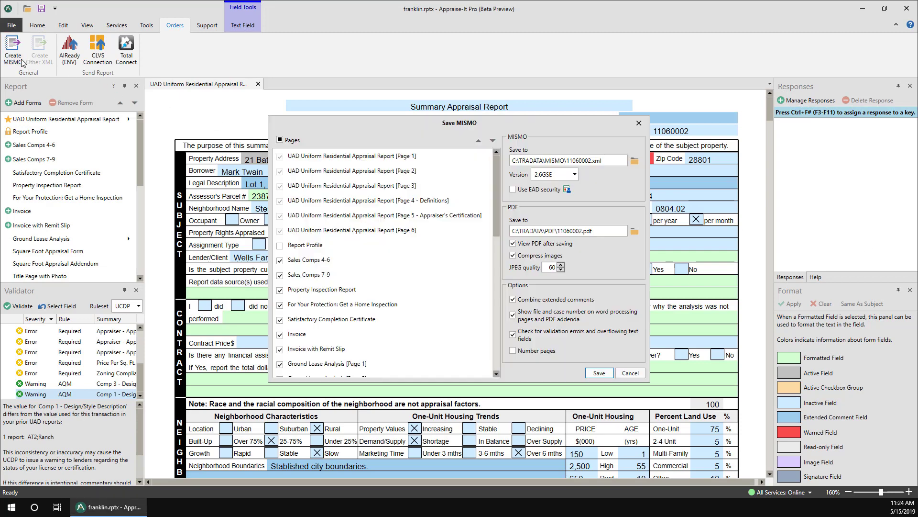
Step: Exclude Property Inspection Report, For Your Protection and Satisfactory Completion Certificate, then restore Property Inspection Report
{"action": "left_click", "coordinate": [279, 289]}
{"action": "left_click", "coordinate": [281, 321]}
{"action": "left_click", "coordinate": [281, 304]}
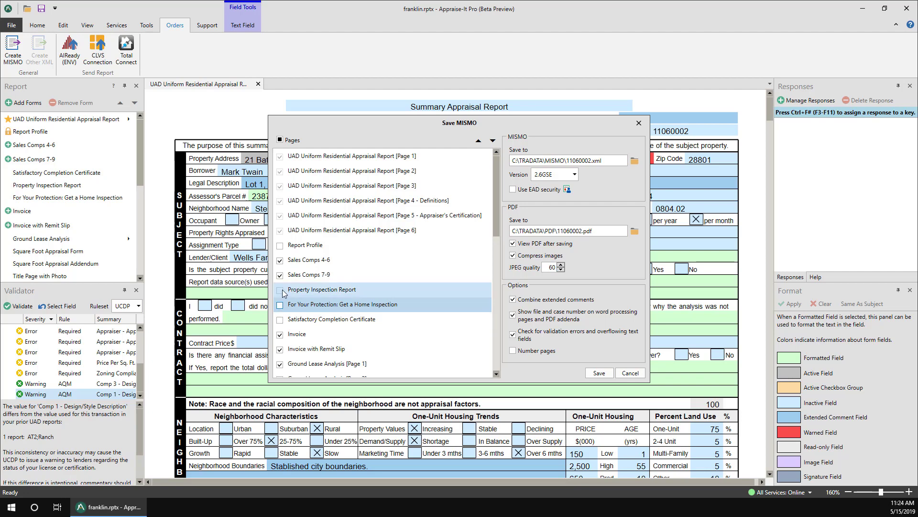
{"action": "left_click", "coordinate": [280, 290]}
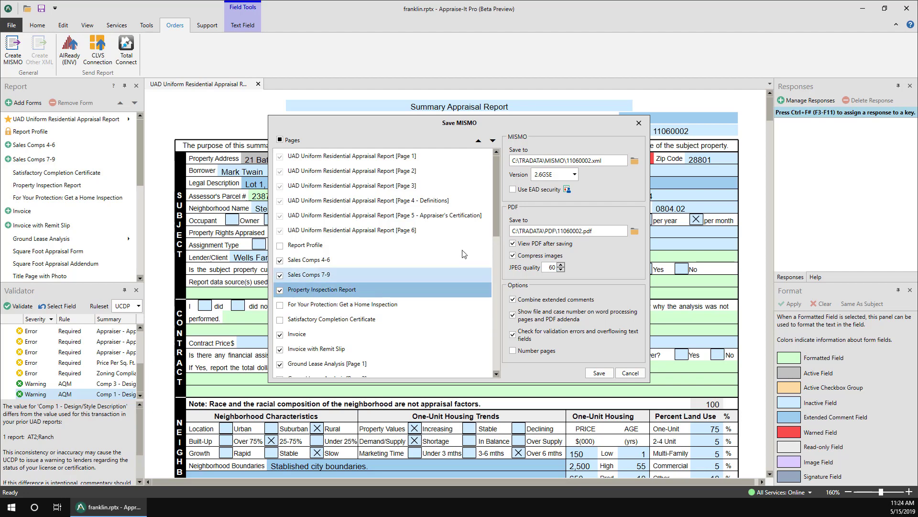
Step: Move Property Inspection Report up two places, then back to its original position
{"action": "left_click", "coordinate": [479, 145]}
{"action": "left_click", "coordinate": [478, 145]}
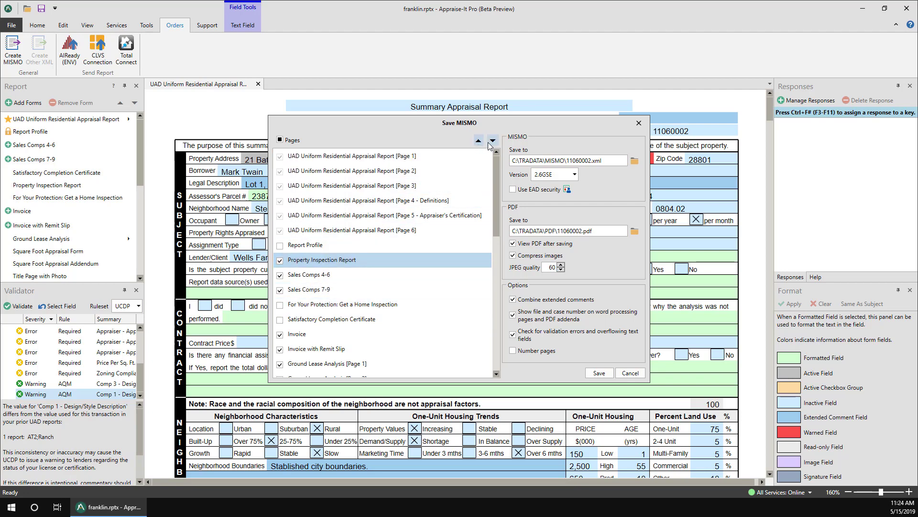
{"action": "left_click", "coordinate": [491, 143]}
{"action": "left_click", "coordinate": [491, 144]}
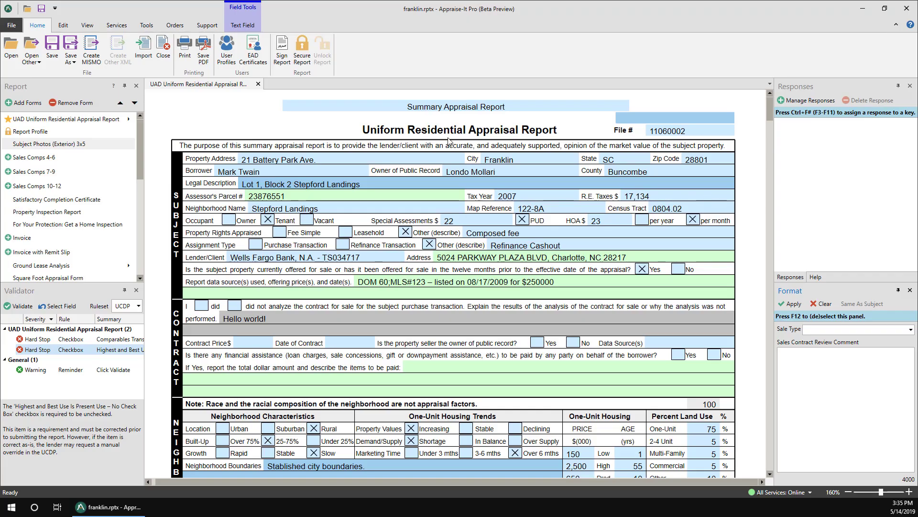
Step: In the Save PDF settings, uncheck Pages 2, 3 and 4, then check them again
{"action": "left_click", "coordinate": [210, 56]}
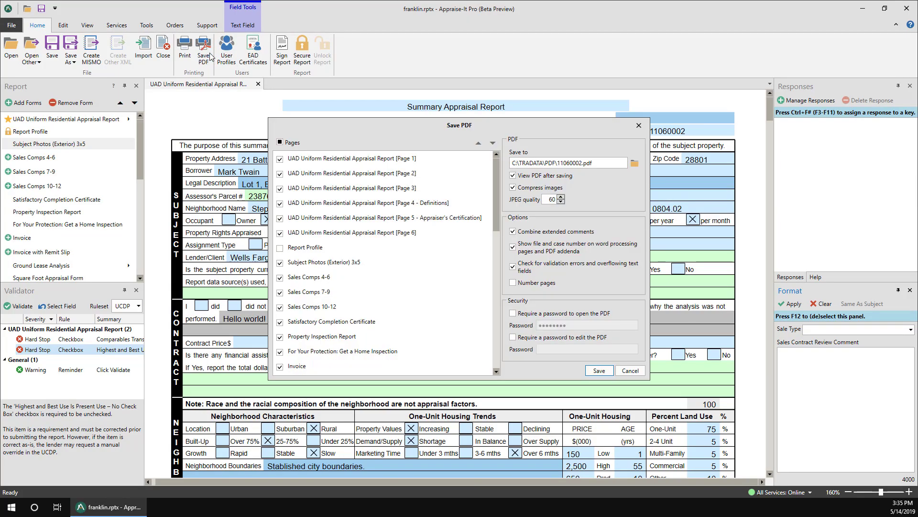
{"action": "left_click", "coordinate": [280, 174]}
{"action": "left_click", "coordinate": [279, 189]}
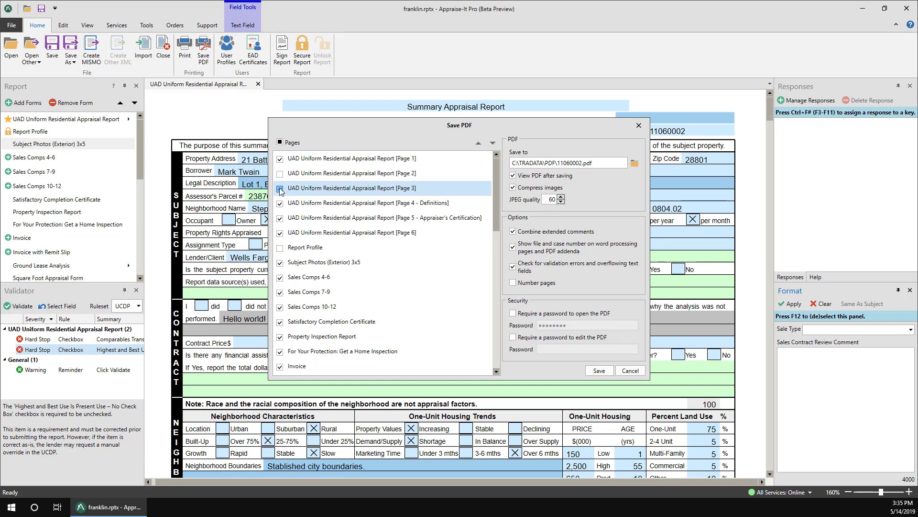
{"action": "left_click", "coordinate": [280, 203]}
{"action": "left_click", "coordinate": [280, 203]}
{"action": "left_click", "coordinate": [280, 189]}
{"action": "left_click", "coordinate": [280, 173]}
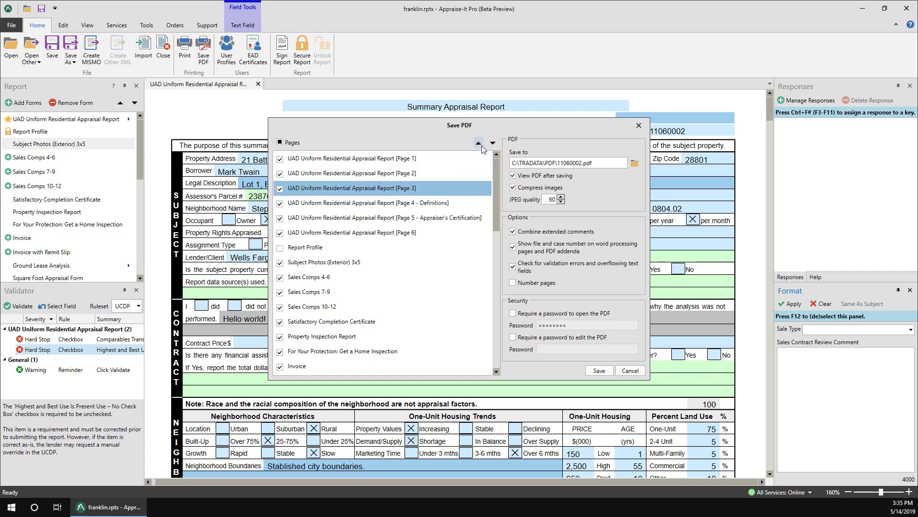
Step: Move Page 3 up two places in the PDF order, then back below Page 2
{"action": "left_click", "coordinate": [478, 142]}
{"action": "left_click", "coordinate": [478, 142]}
{"action": "left_click", "coordinate": [493, 143]}
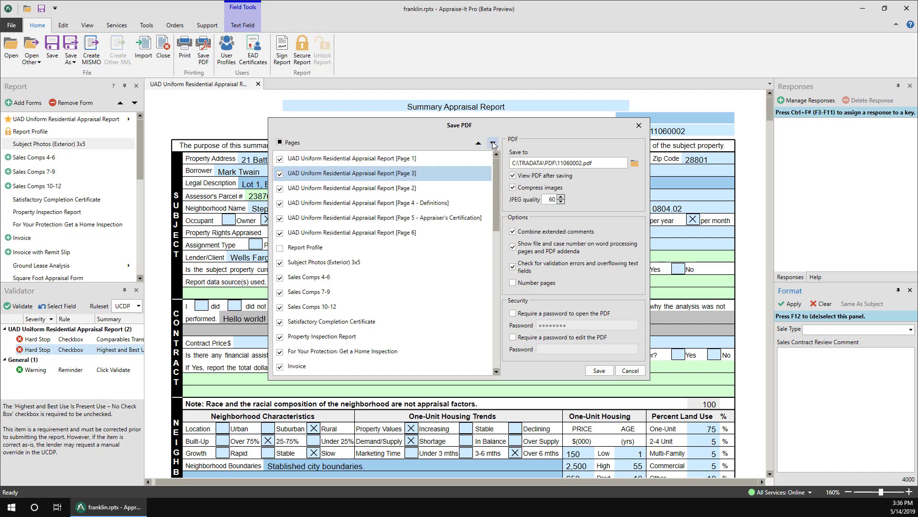
{"action": "left_click", "coordinate": [492, 143]}
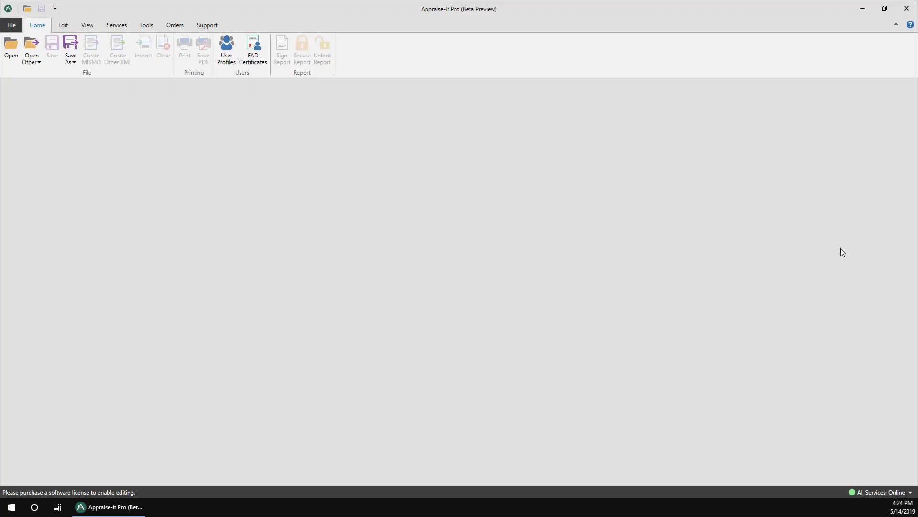
Step: Skip registration by choosing to use Appraise-It Pro as a report viewer
{"action": "left_click", "coordinate": [212, 24]}
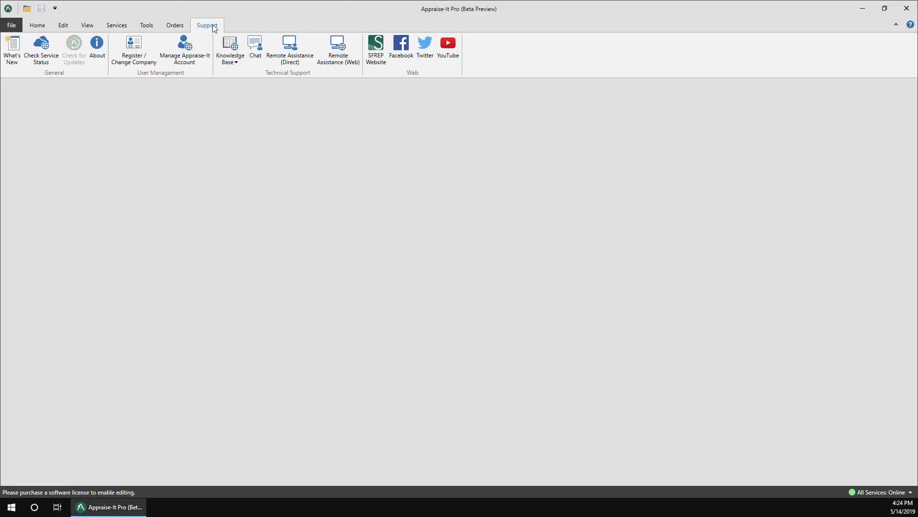
{"action": "left_click", "coordinate": [134, 44]}
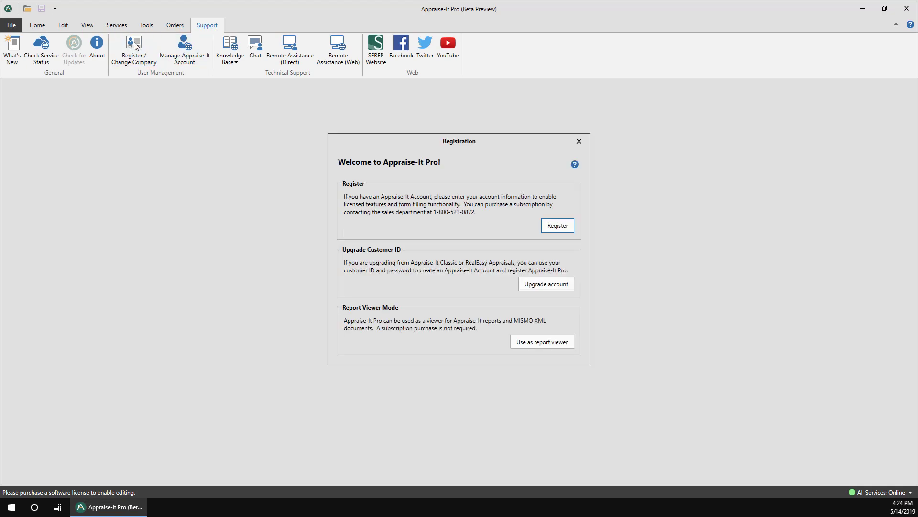
{"action": "left_click", "coordinate": [563, 343]}
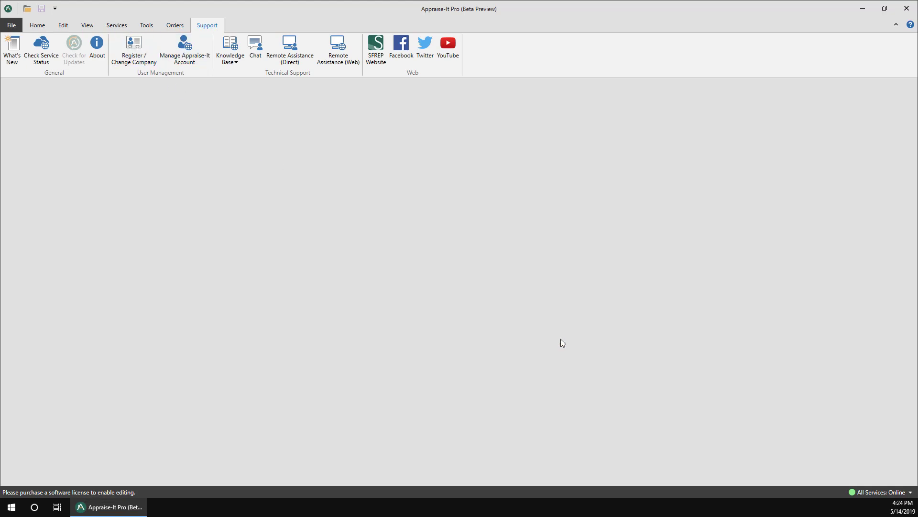
Step: Reopen franklin.rptx from the Recent Reports list
{"action": "left_click", "coordinate": [14, 25]}
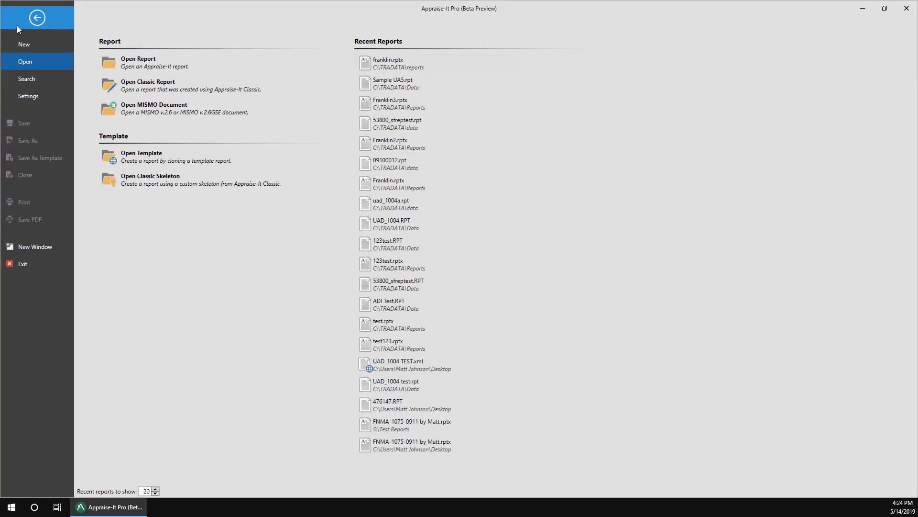
{"action": "left_click", "coordinate": [392, 72]}
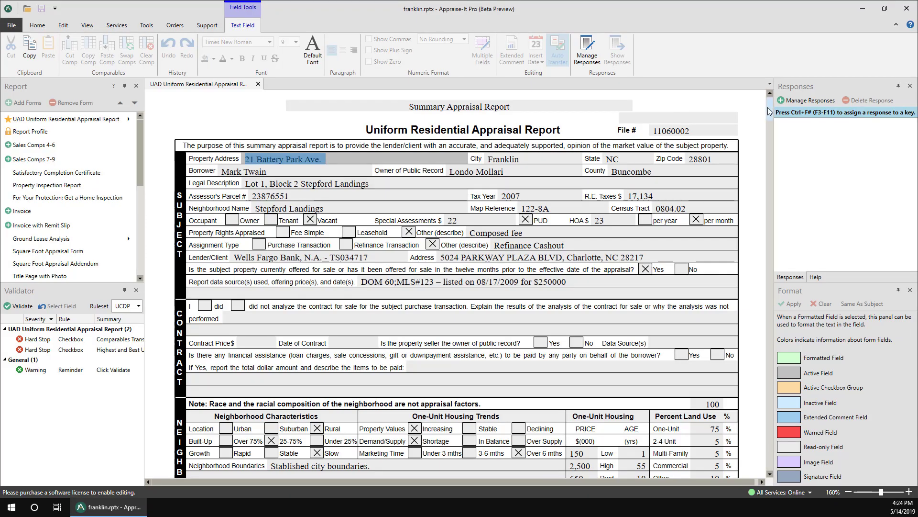
{"action": "left_click_drag", "start_coordinate": [769, 111], "coordinate": [765, 195]}
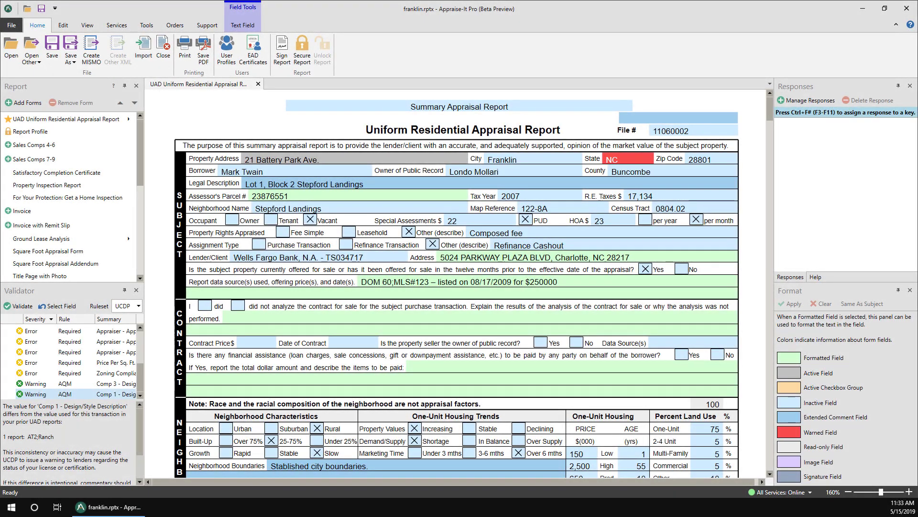
Step: Launch Remote Assistance (Direct) from the Support commands to bring up GoToAssist
{"action": "left_click", "coordinate": [205, 27]}
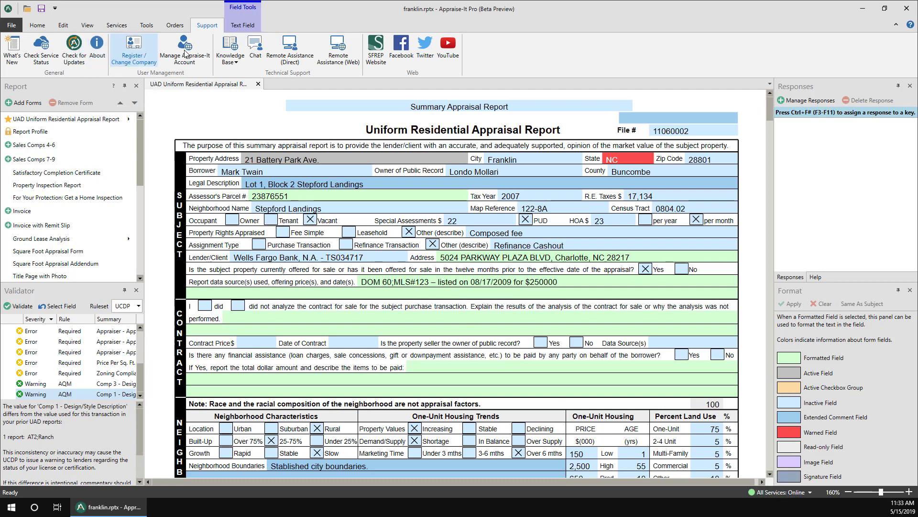
{"action": "left_click", "coordinate": [290, 53]}
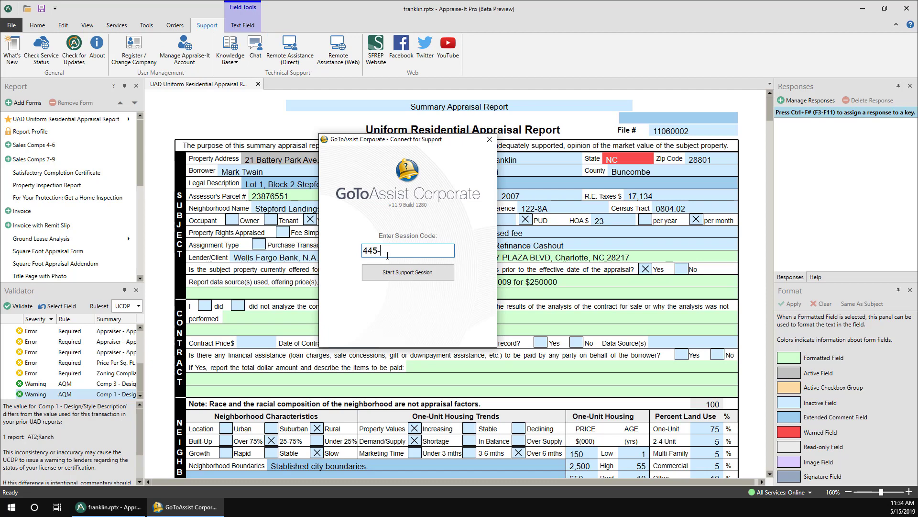
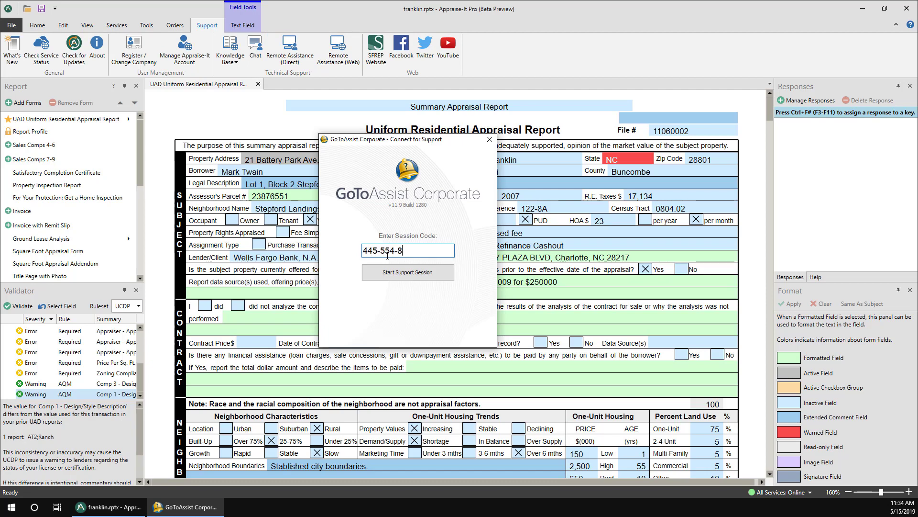